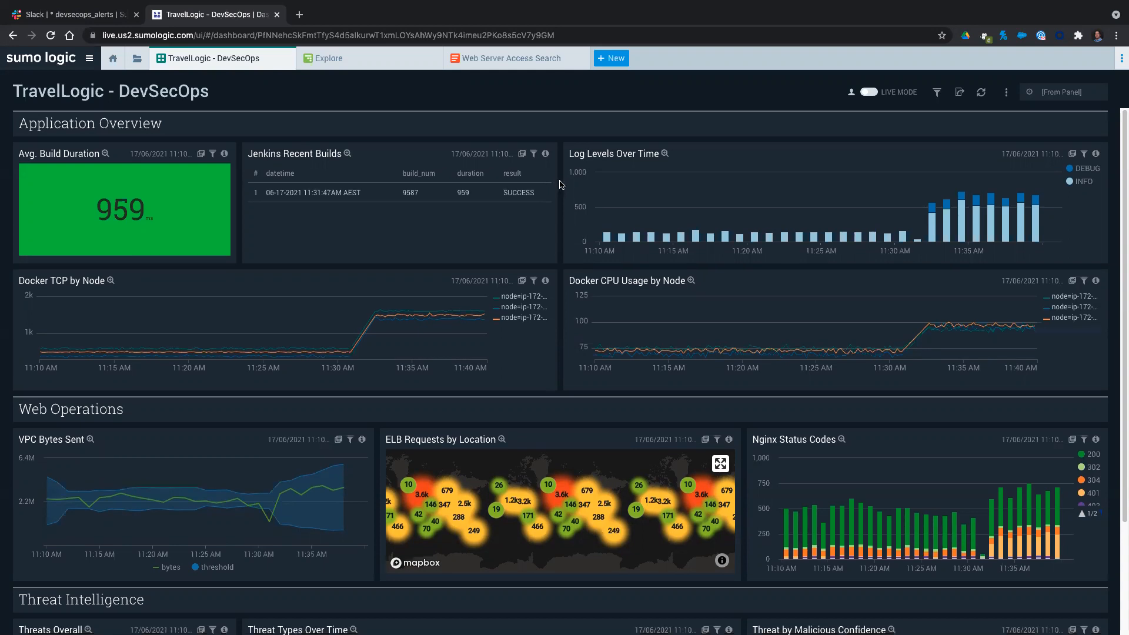
Open the Explore view with a narrower entity list, explored by AWS Observability.
scroll(559, 185, "down", 3)
scroll(559, 185, "up", 3)
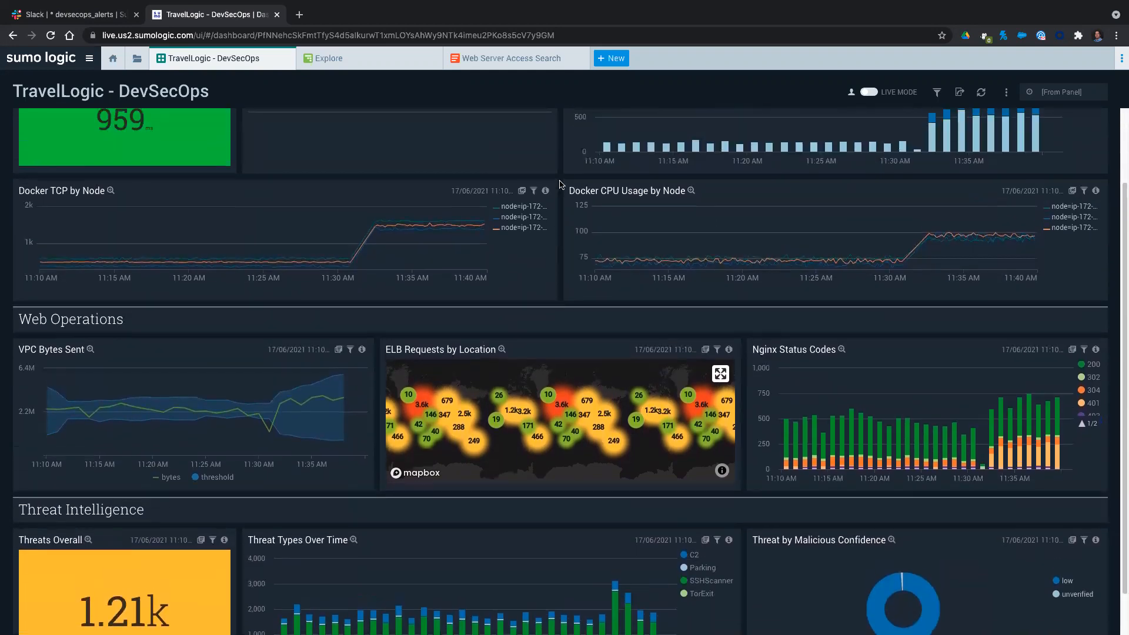
left_click(333, 65)
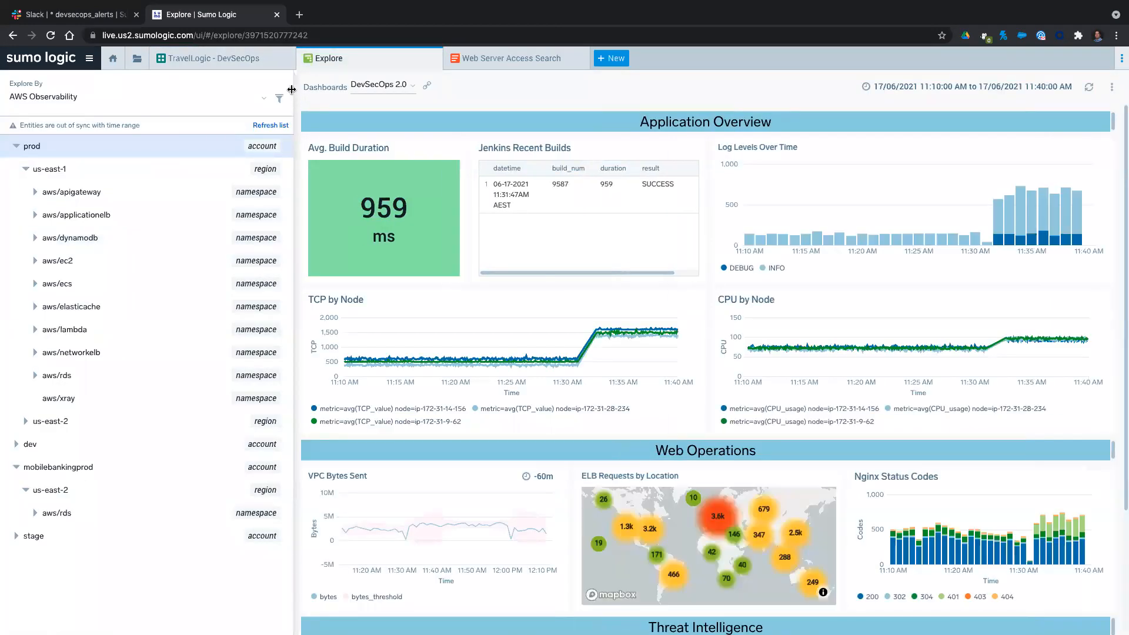
left_click_drag(292, 90, 214, 90)
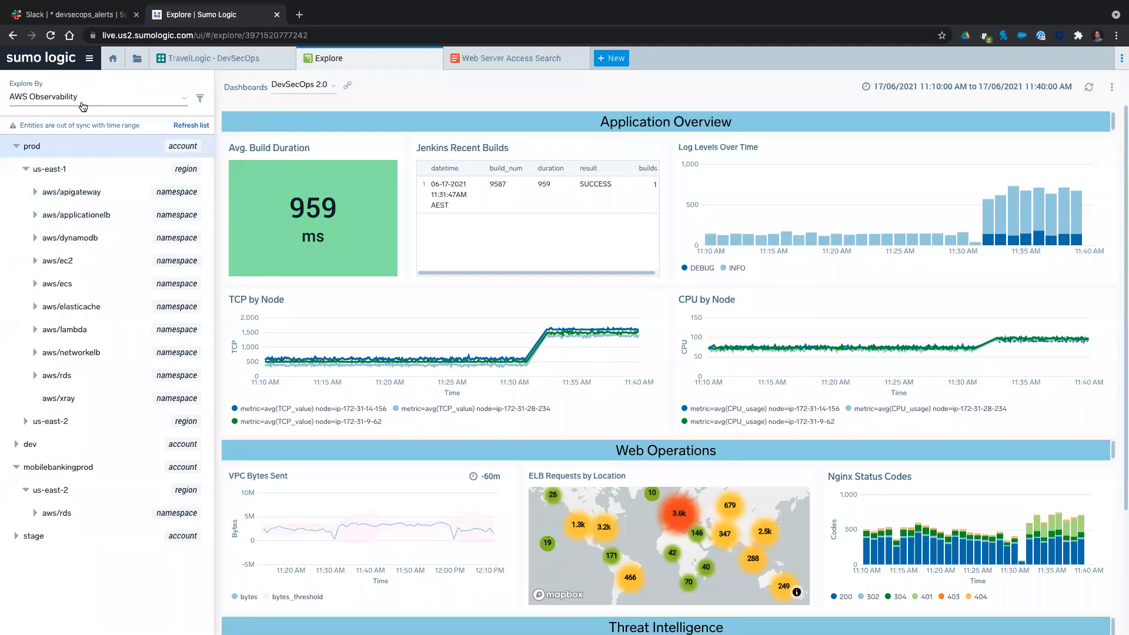
left_click(121, 100)
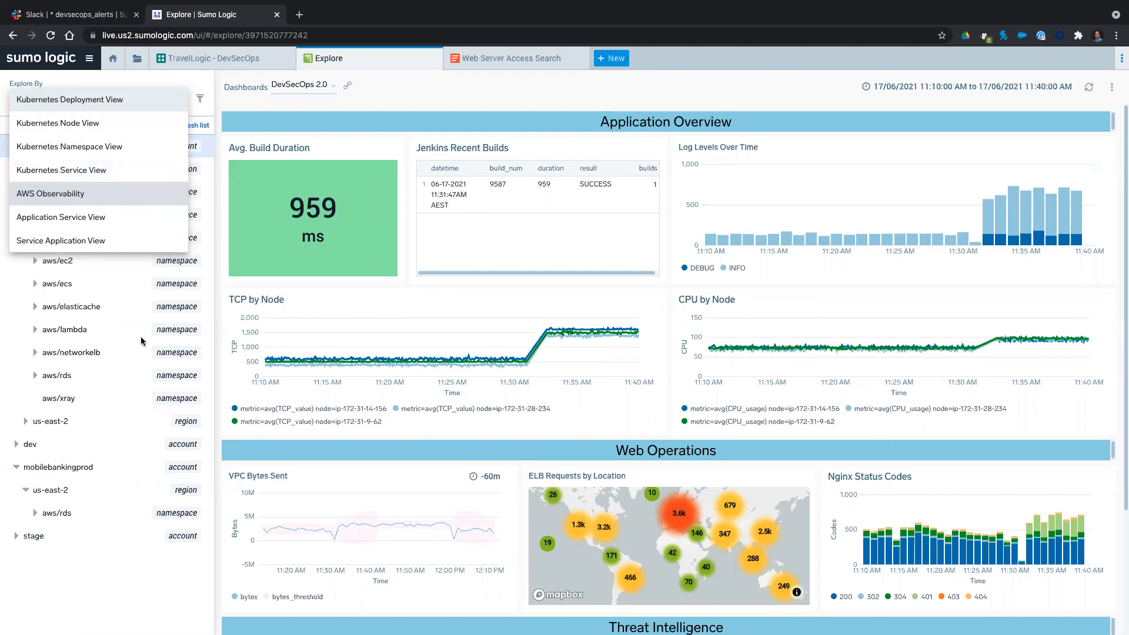
left_click(64, 196)
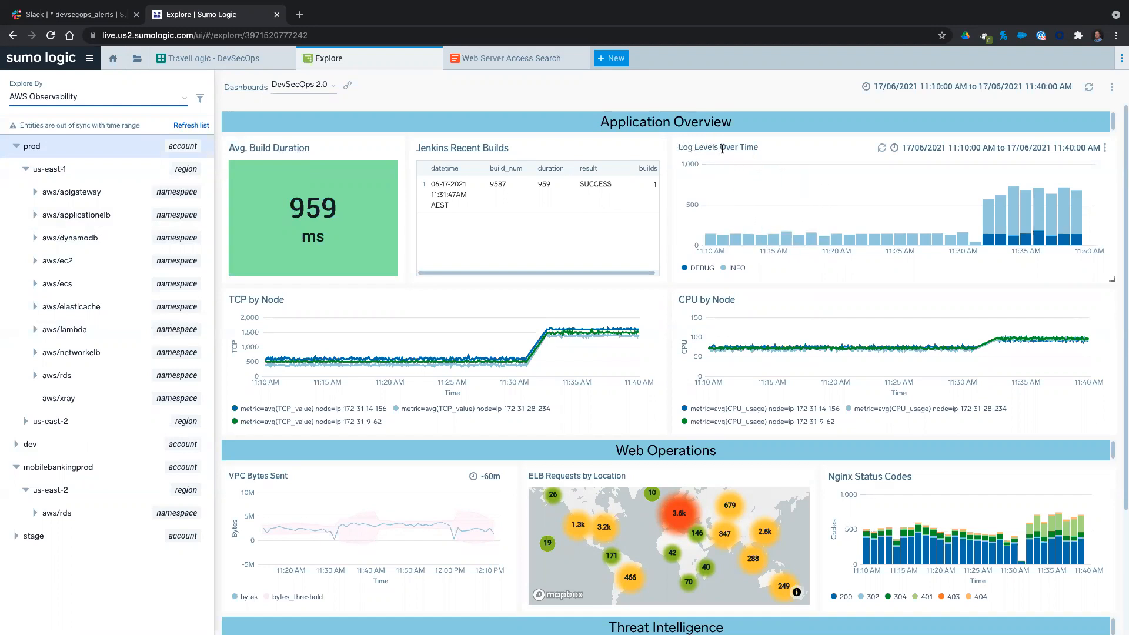
Isolate the DEBUG series in the Log Levels Over Time chart and restore the INFO series.
left_click_drag(678, 147, 761, 148)
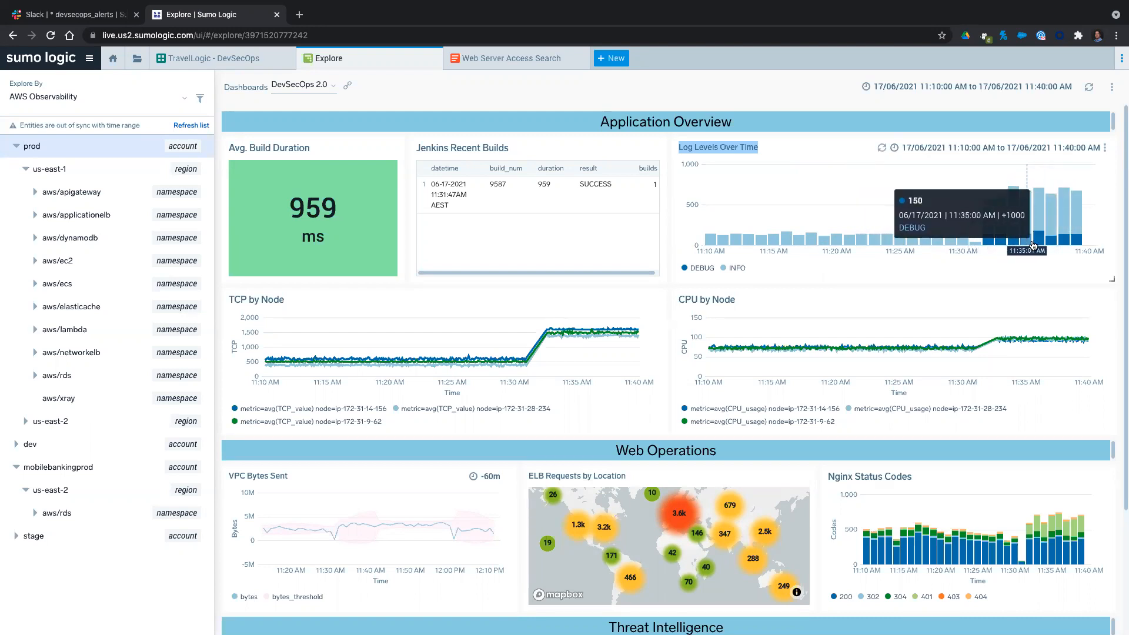
left_click(698, 268)
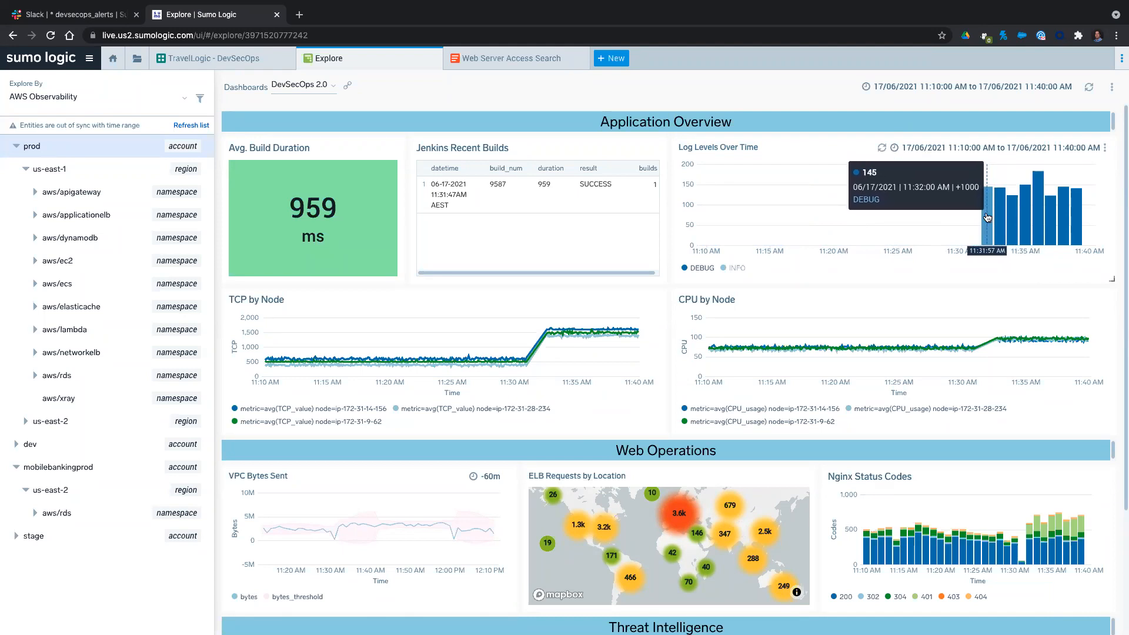
left_click(733, 267)
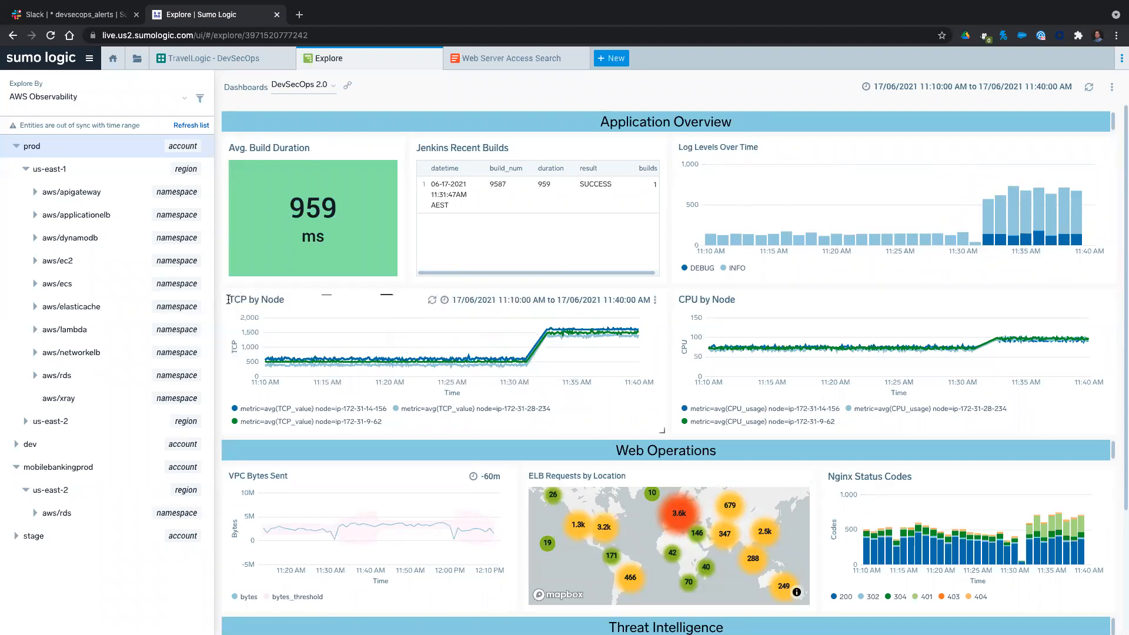
Isolate the 401 series in the Nginx Status Codes chart and restore all the other status codes.
left_click_drag(228, 298, 284, 298)
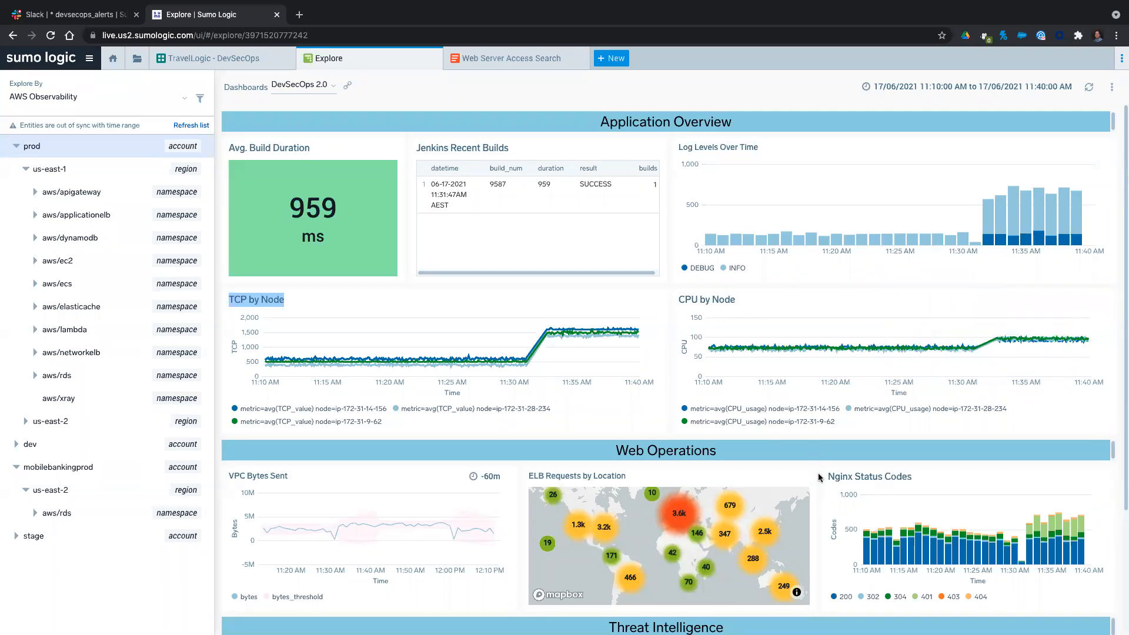
scroll(819, 477, "down", 3)
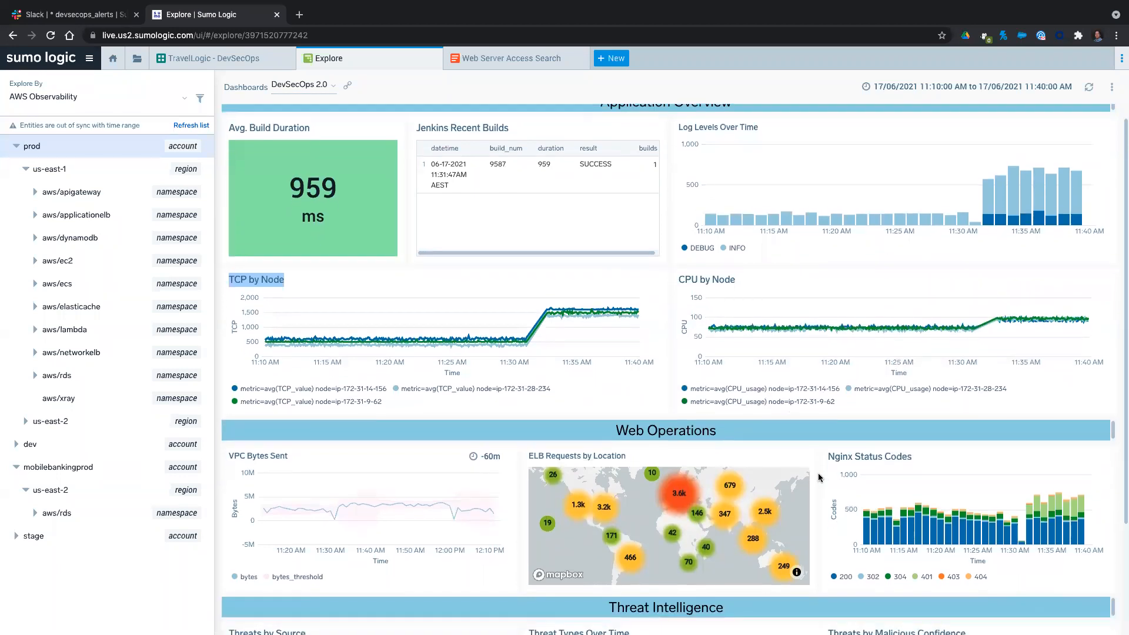
scroll(819, 477, "down", 1)
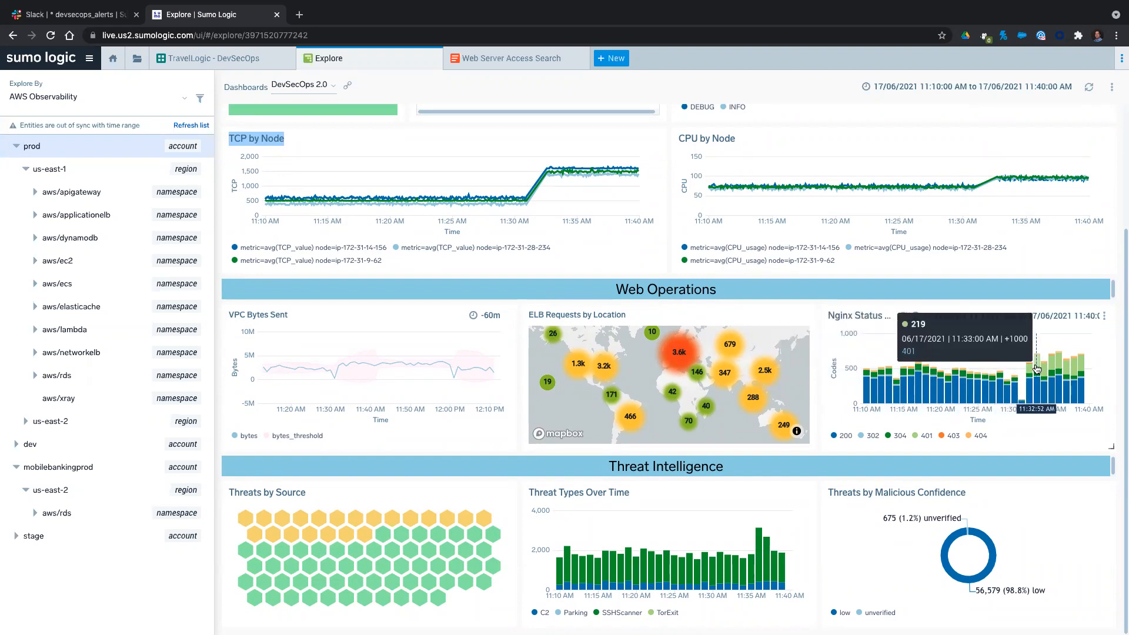
left_click(919, 437)
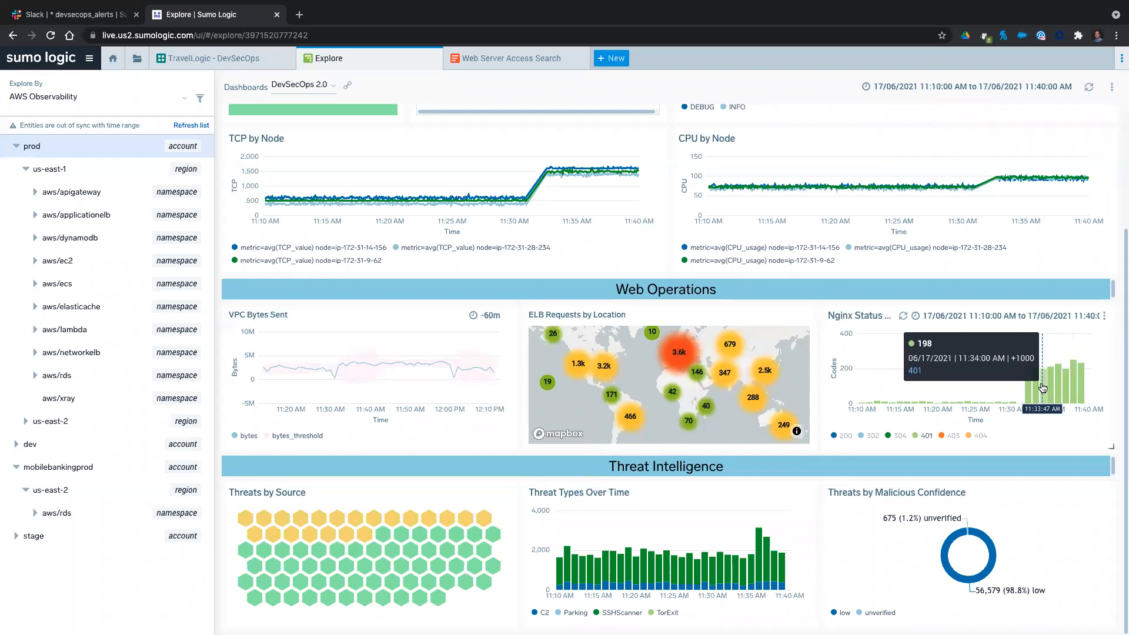
left_click(921, 437)
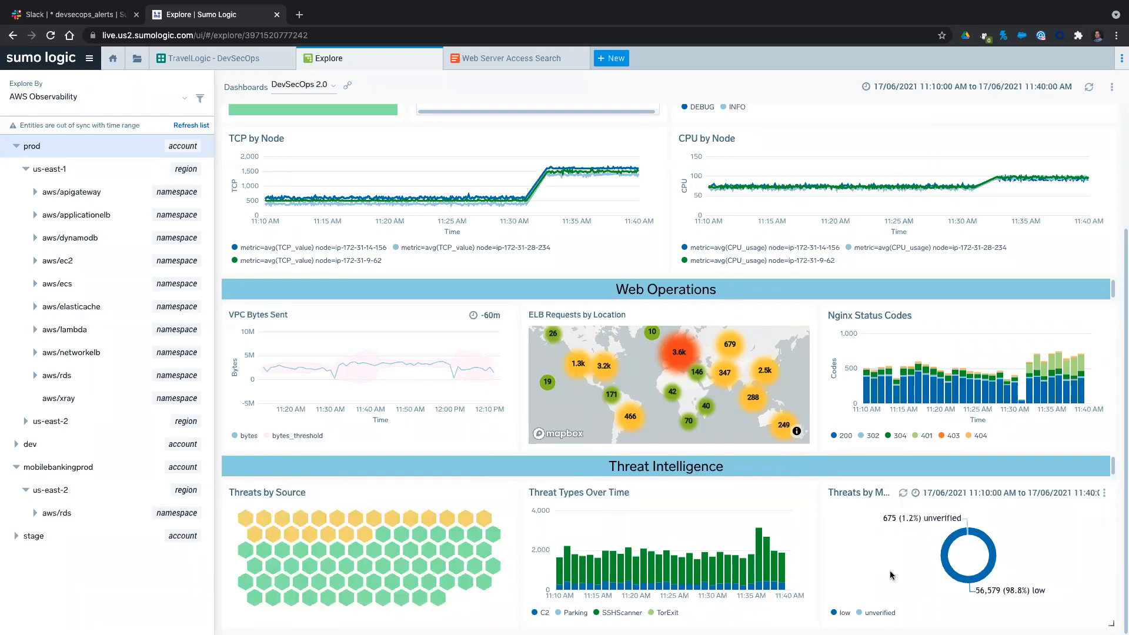
mouse_move(967, 582)
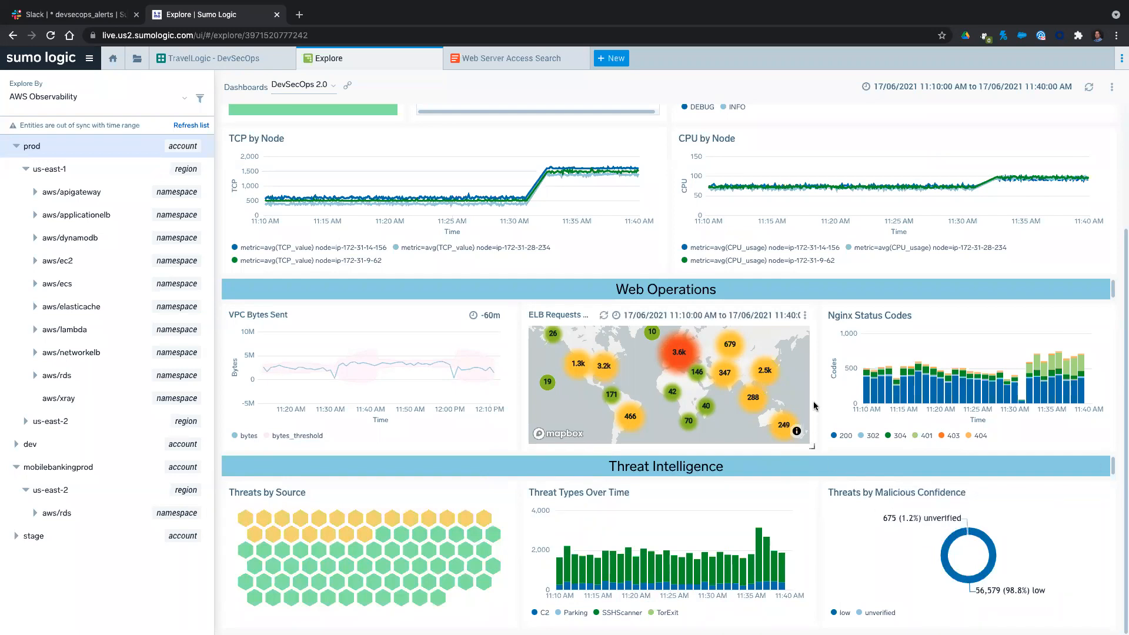
Open the TCP by Node chart in Metrics for closer analysis.
scroll(817, 374, "up", 2)
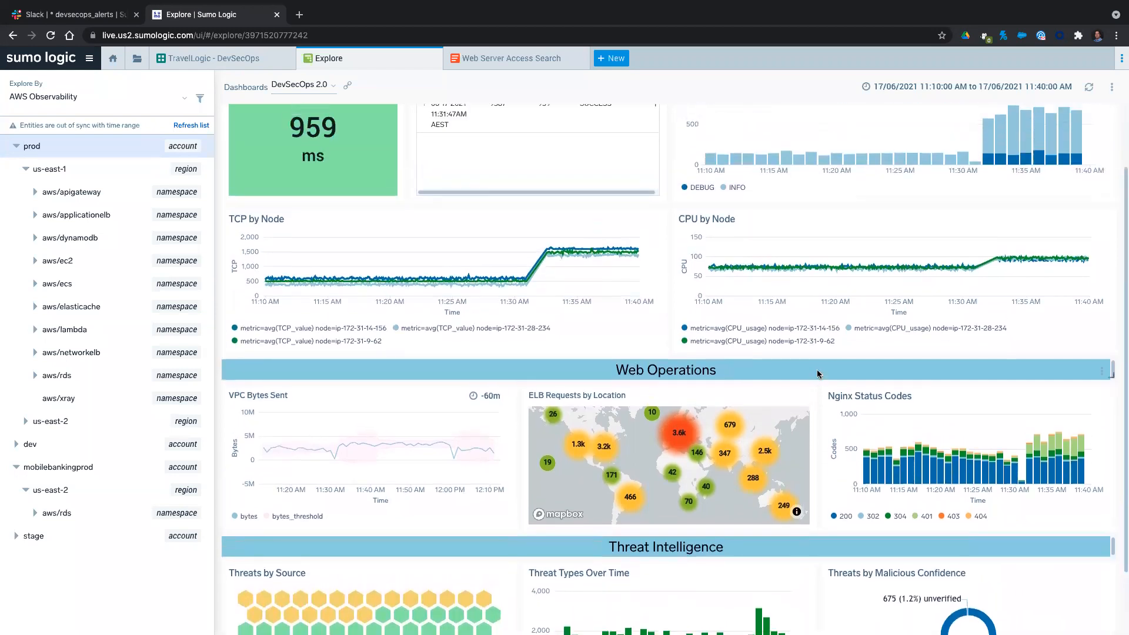
scroll(668, 297, "up", 1)
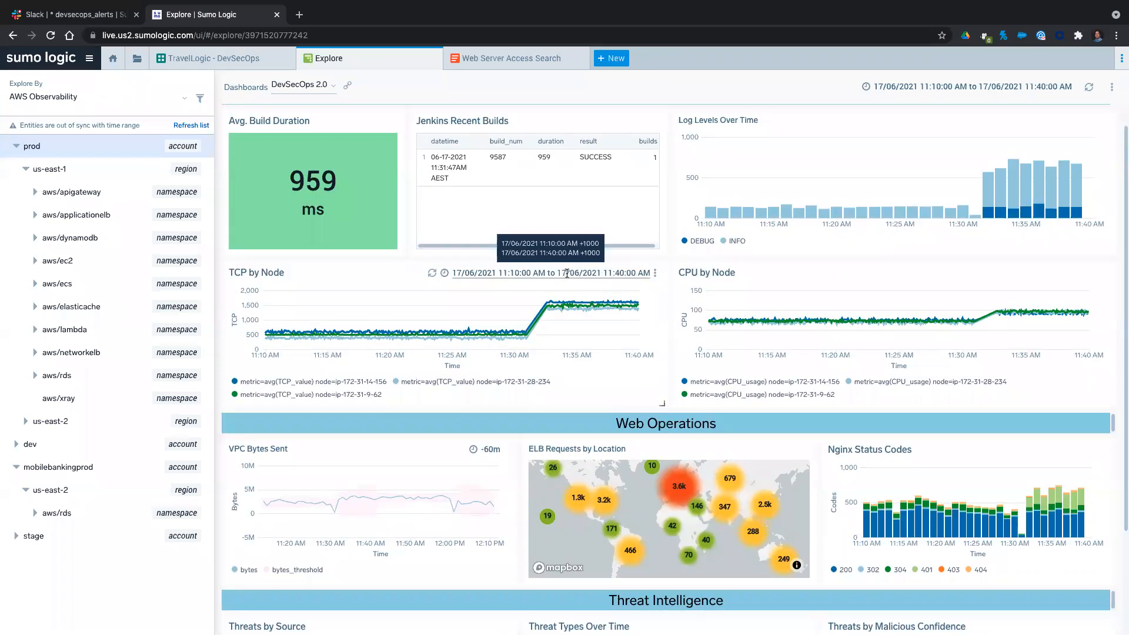
left_click(656, 274)
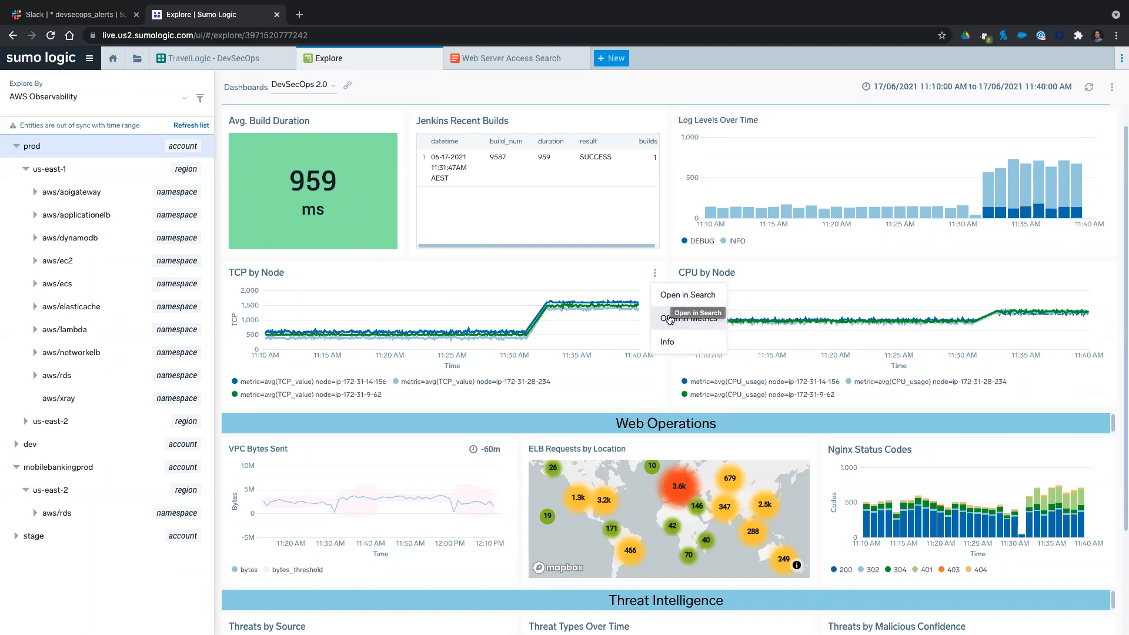
left_click(670, 321)
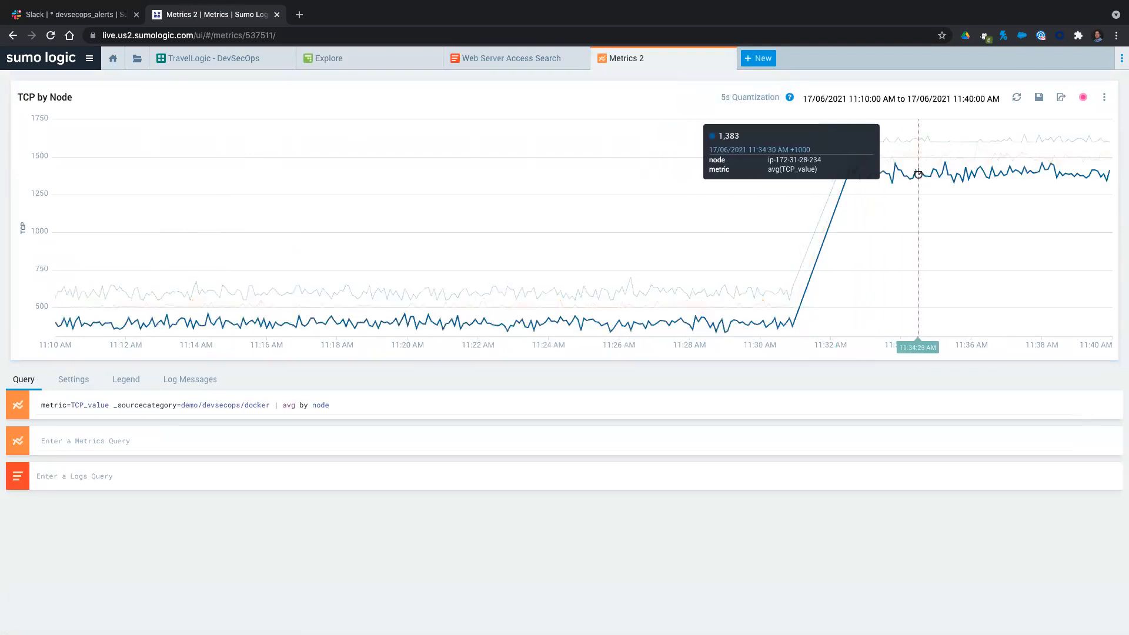
Overlay a logs query on the TCP chart with _sourceCategory = Demo/Devsecops/App and the keyword debug.
left_click(86, 483)
left_click(86, 483)
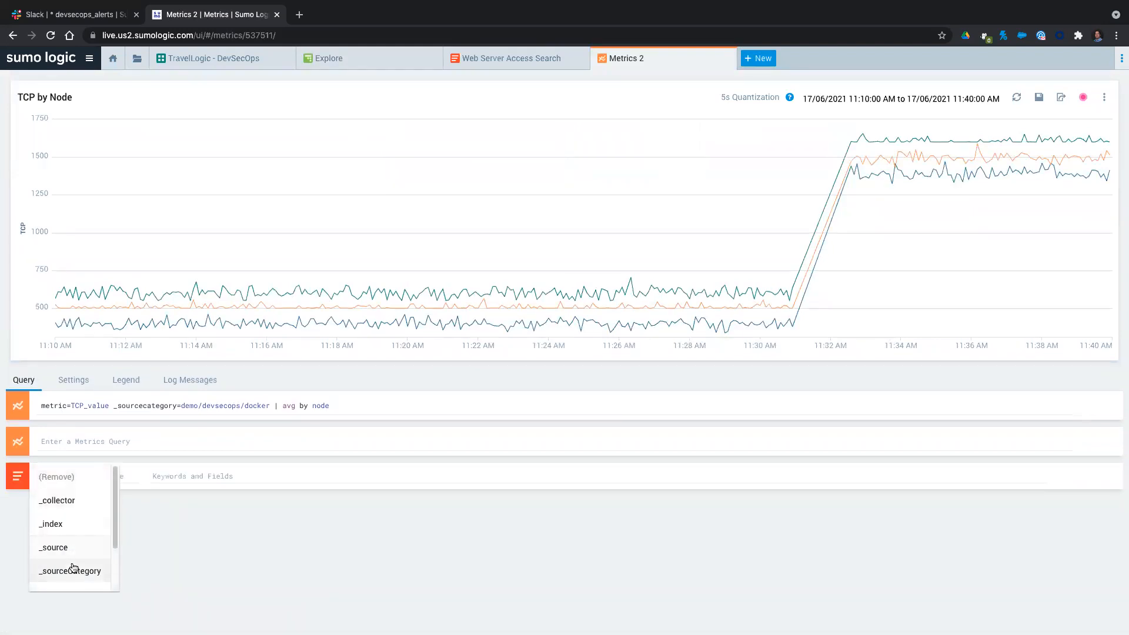
left_click(94, 571)
left_click(137, 476)
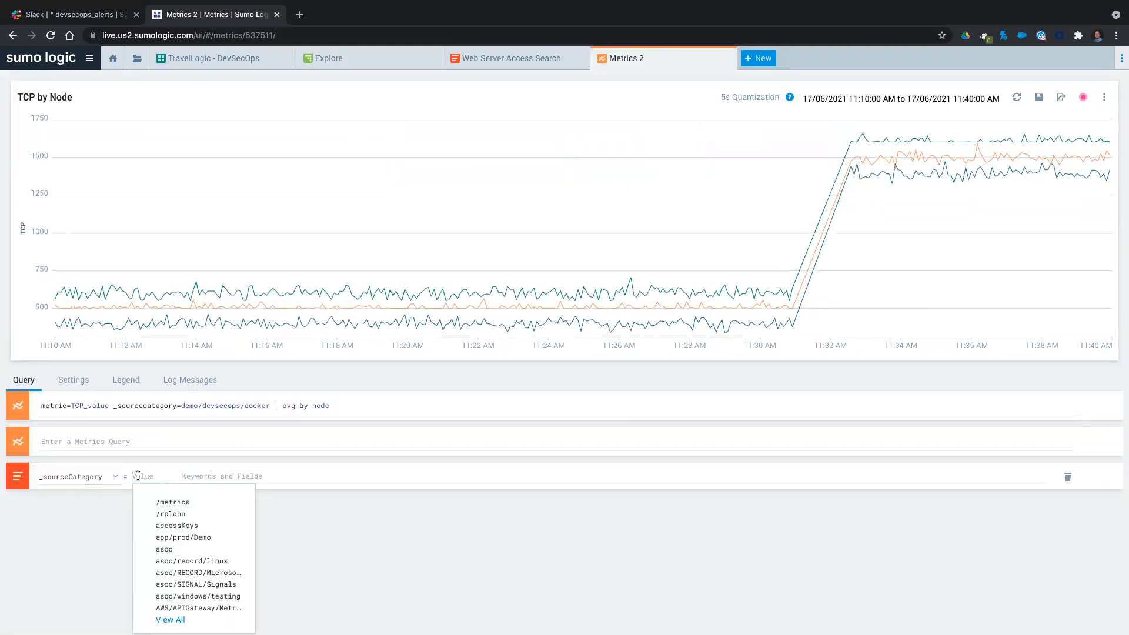
type("demo")
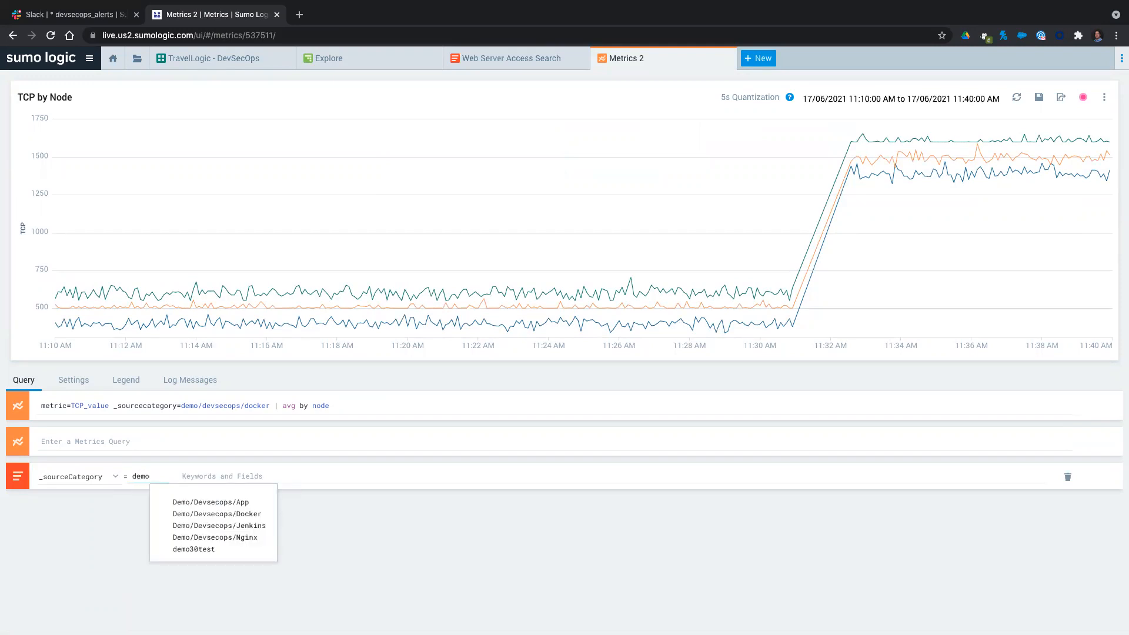
left_click(227, 498)
left_click(200, 476)
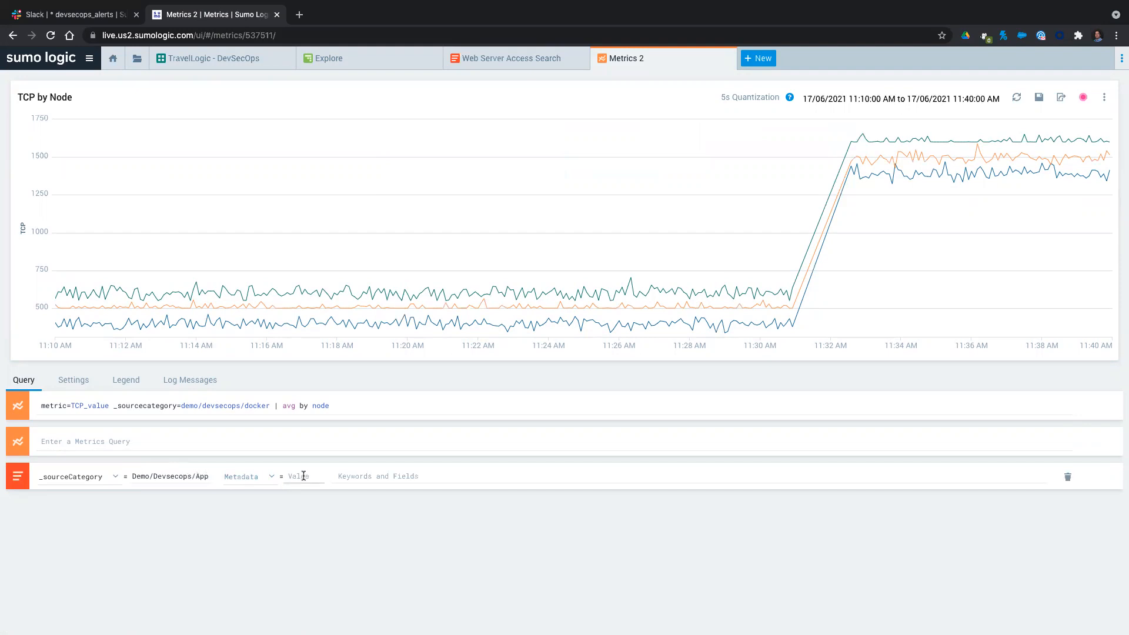
left_click(382, 475)
type("debug")
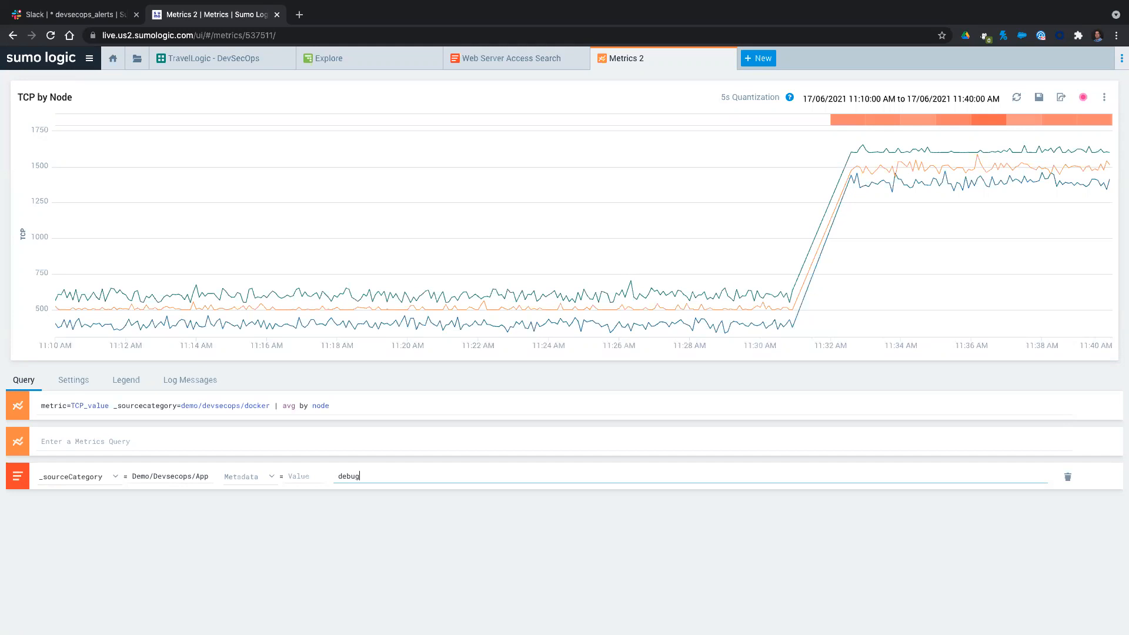
Show the log messages of the 11:32 to 11:33 AM block above the TCP chart and open them in a log search.
mouse_move(839, 120)
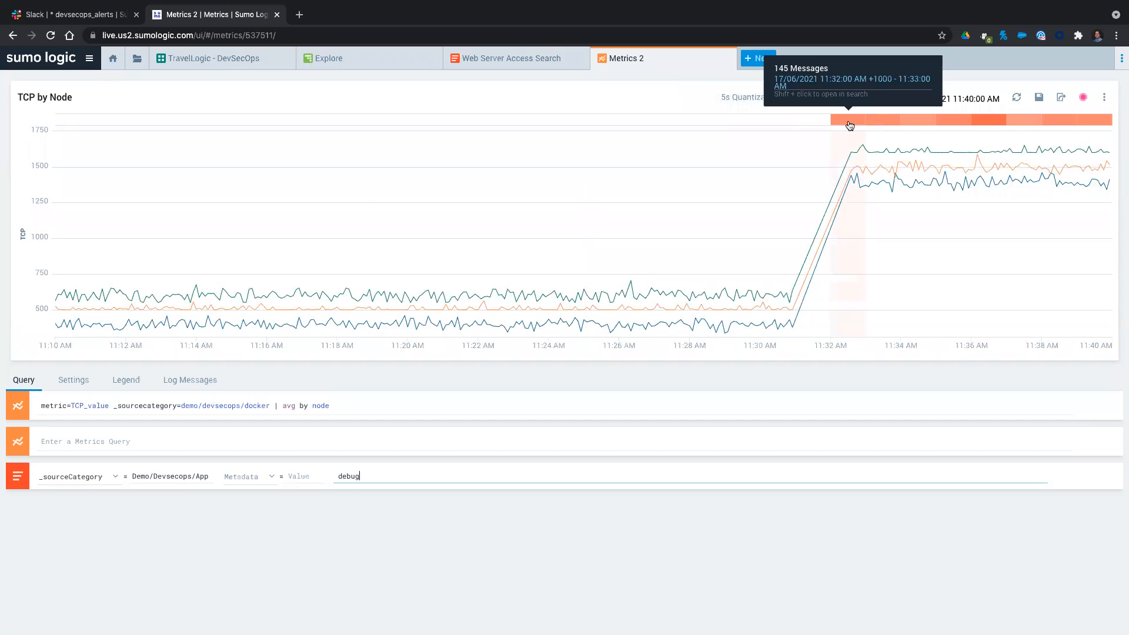
left_click(849, 125)
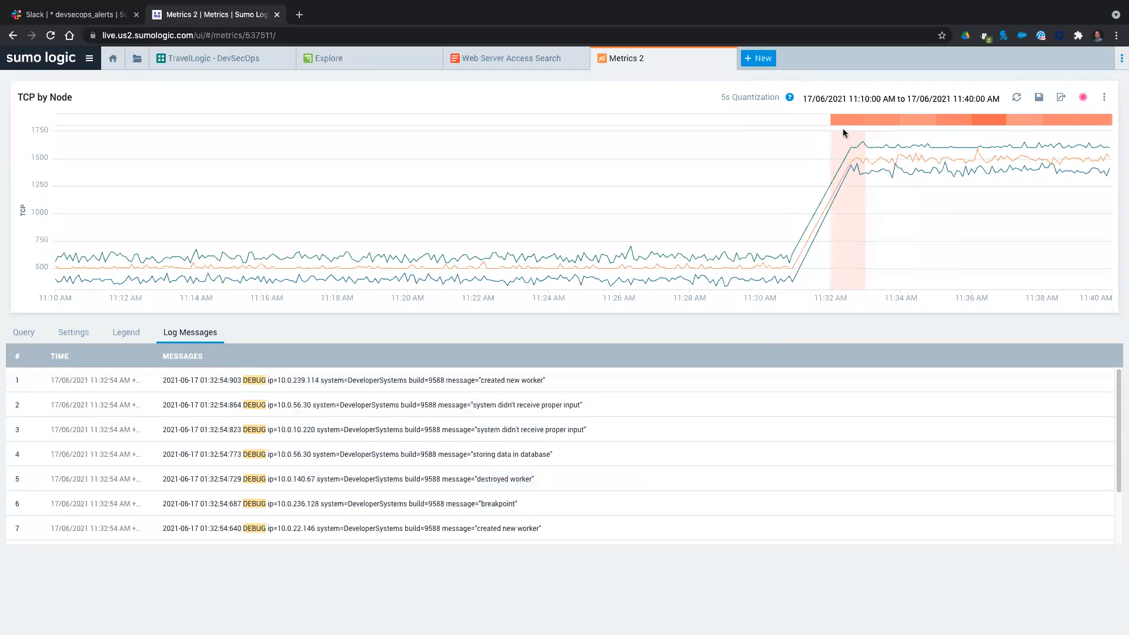
mouse_move(847, 121)
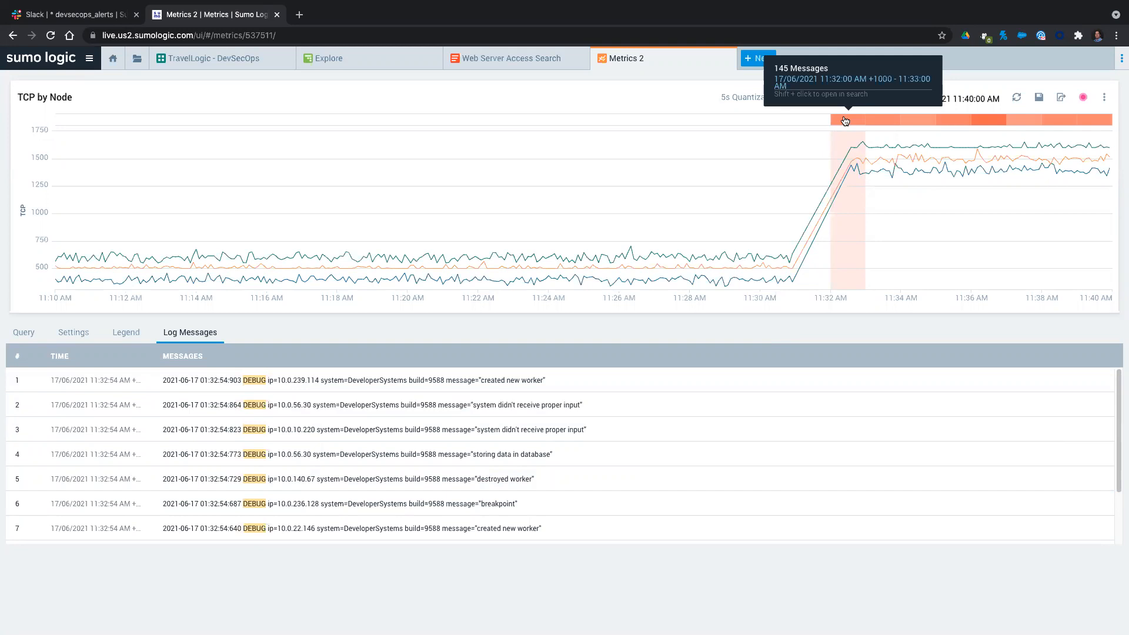
left_click(844, 121, "shift")
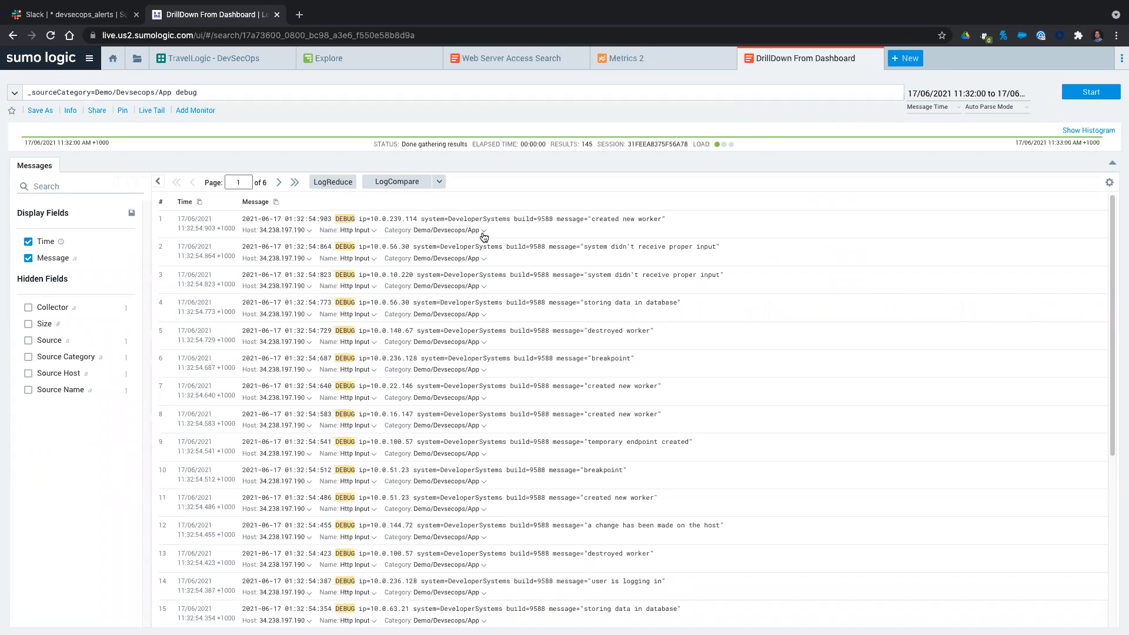
Open the surrounding messages within +/- 5 minutes of the first log entry, based on its category.
left_click(483, 233)
mouse_move(486, 251)
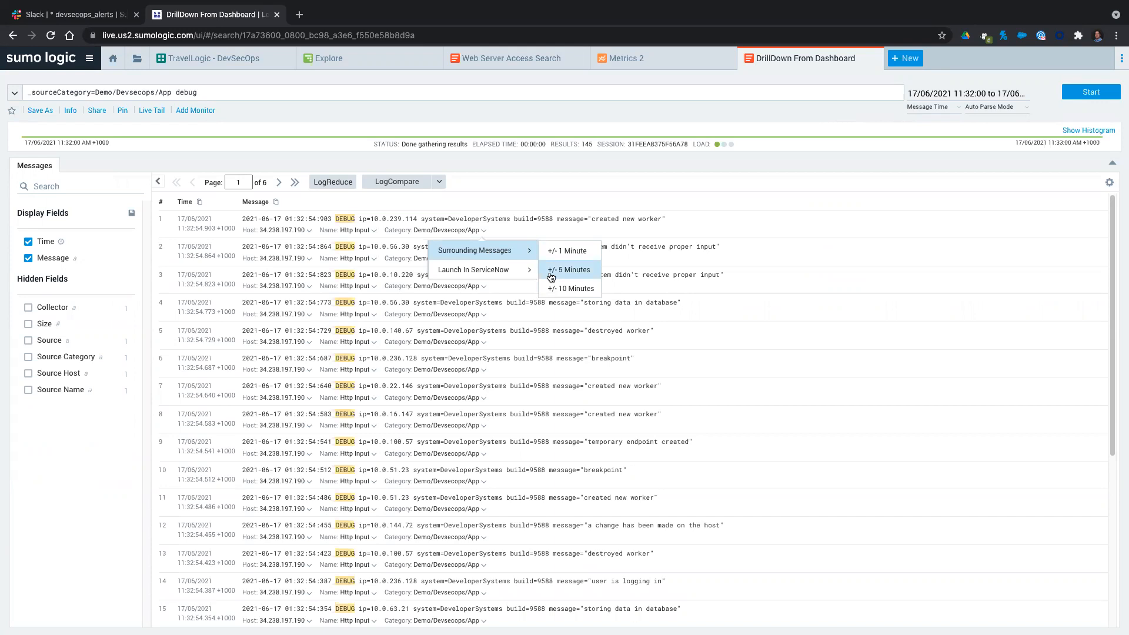
left_click(550, 272)
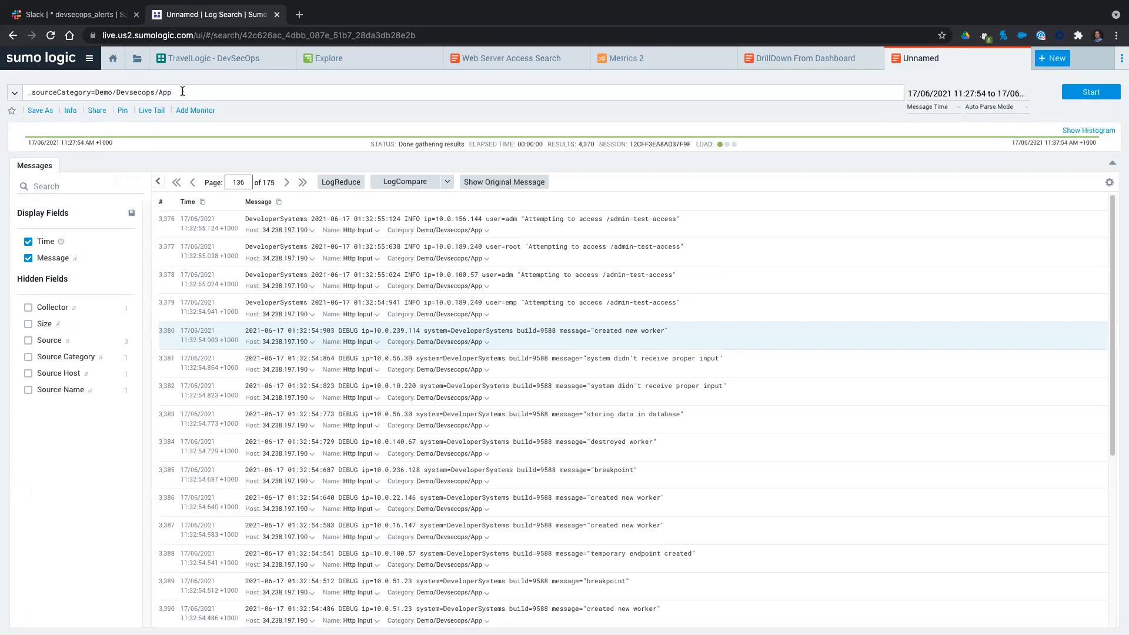
Broaden the search query to _sourceCategory=Demo/Devsecops/* and run it.
key("BackSpace")
key("BackSpace")
key("BackSpace")
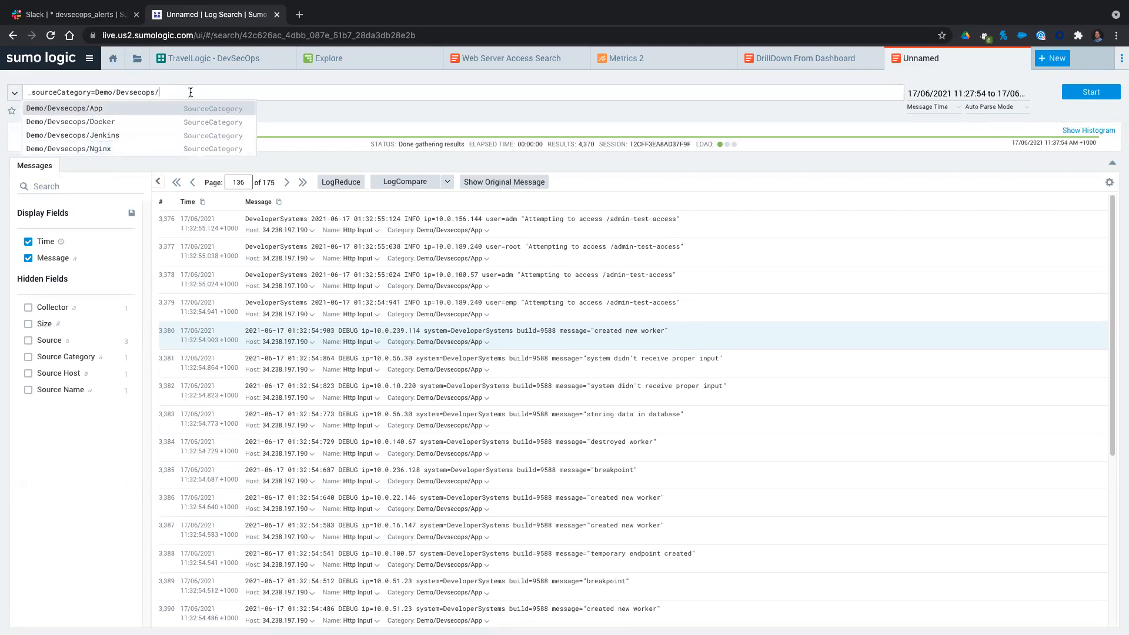
type("*")
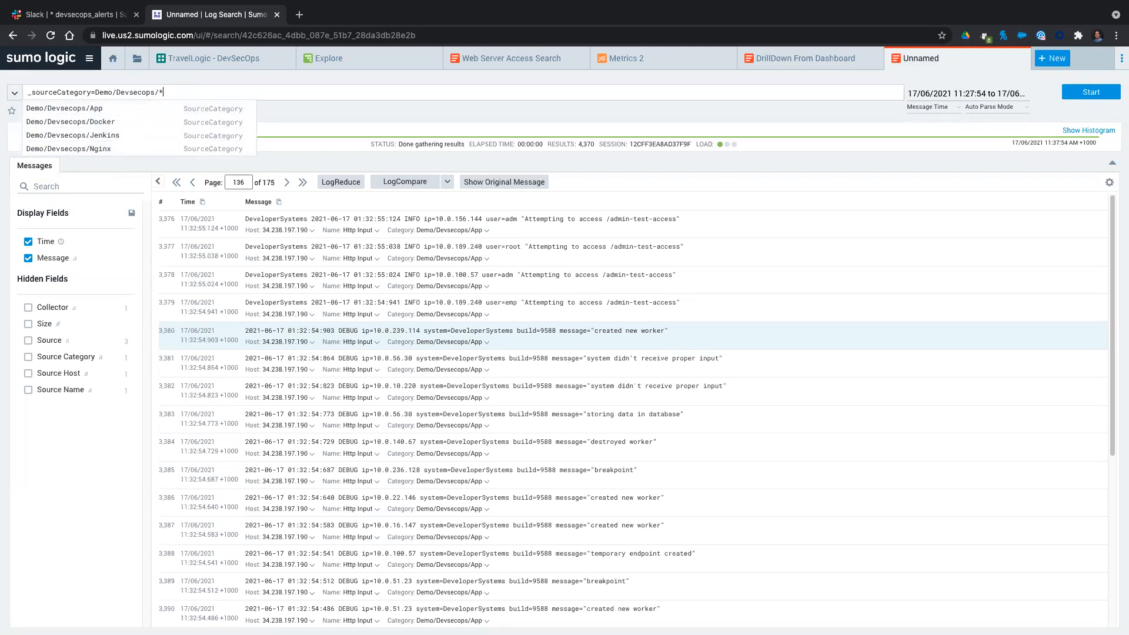
key("Return")
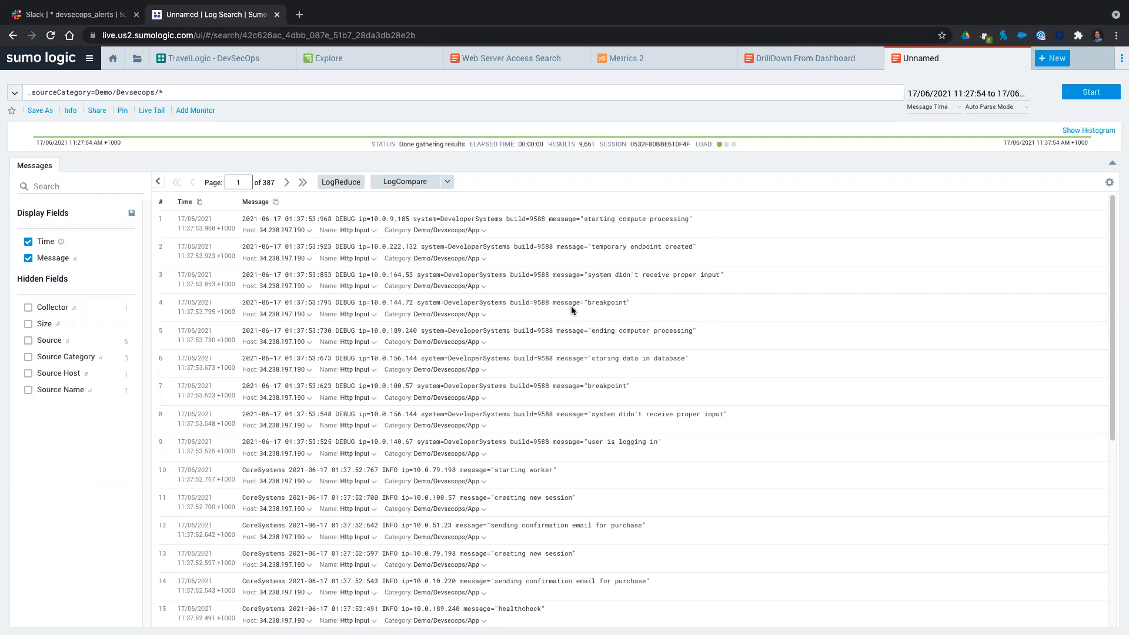
Run LogReduce on the Demo/Devsecops/* results to group the messages into signatures.
scroll(571, 305, "down", 5)
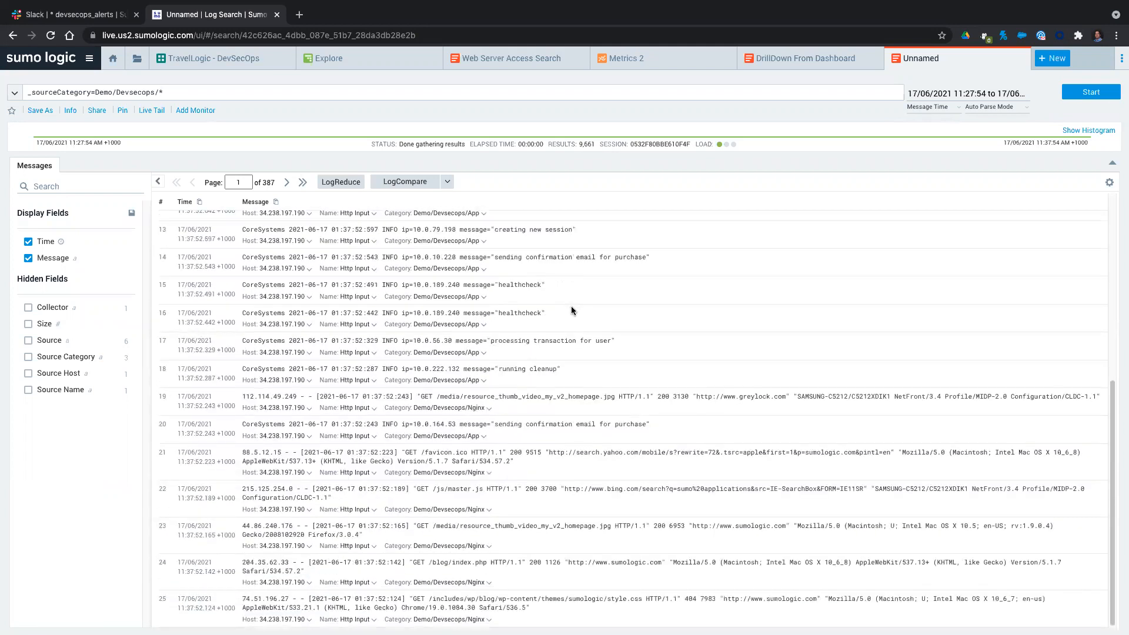
scroll(571, 309, "up", 5)
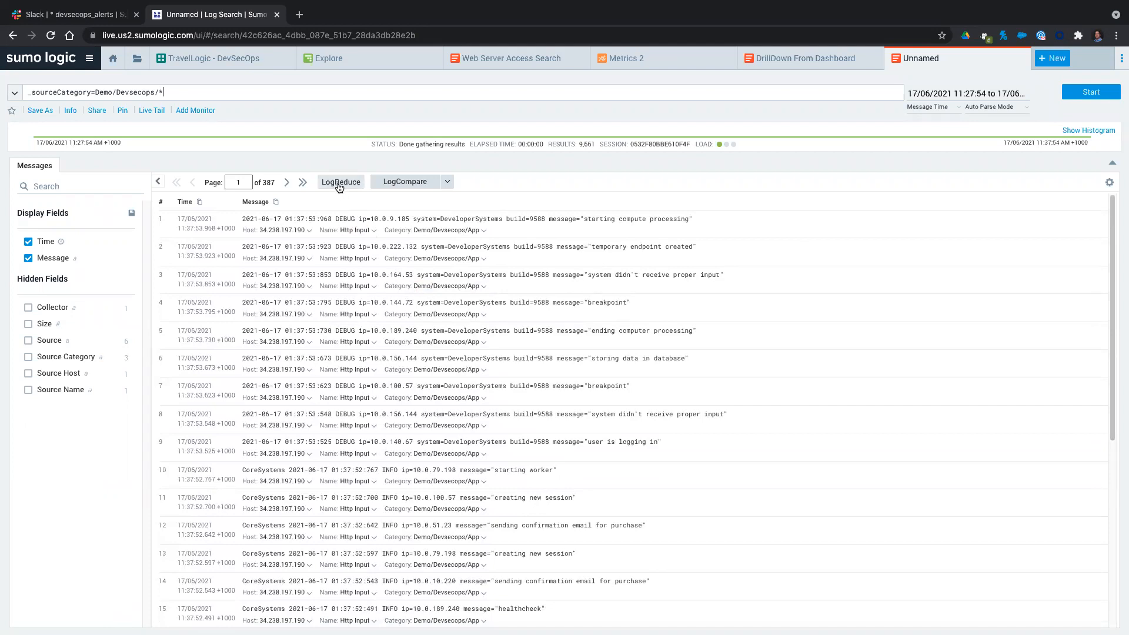
left_click(338, 182)
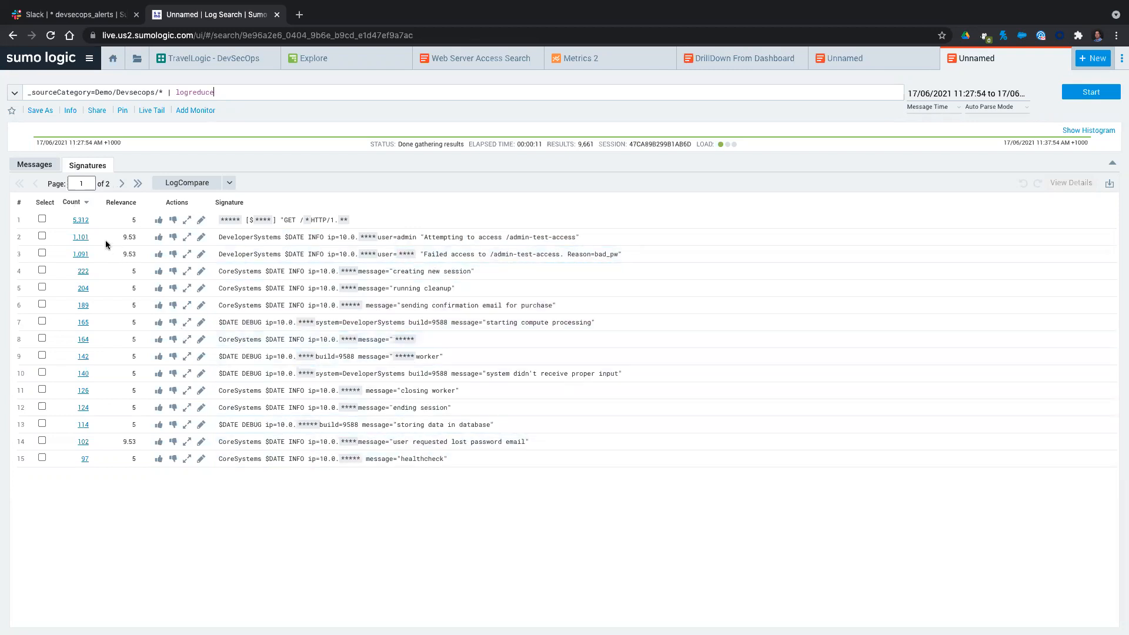
Sort the signatures by ascending count and run a custom LogCompare of _sourceCategory=Demo/Devsecops/* against the last 24 hours.
left_click(72, 202)
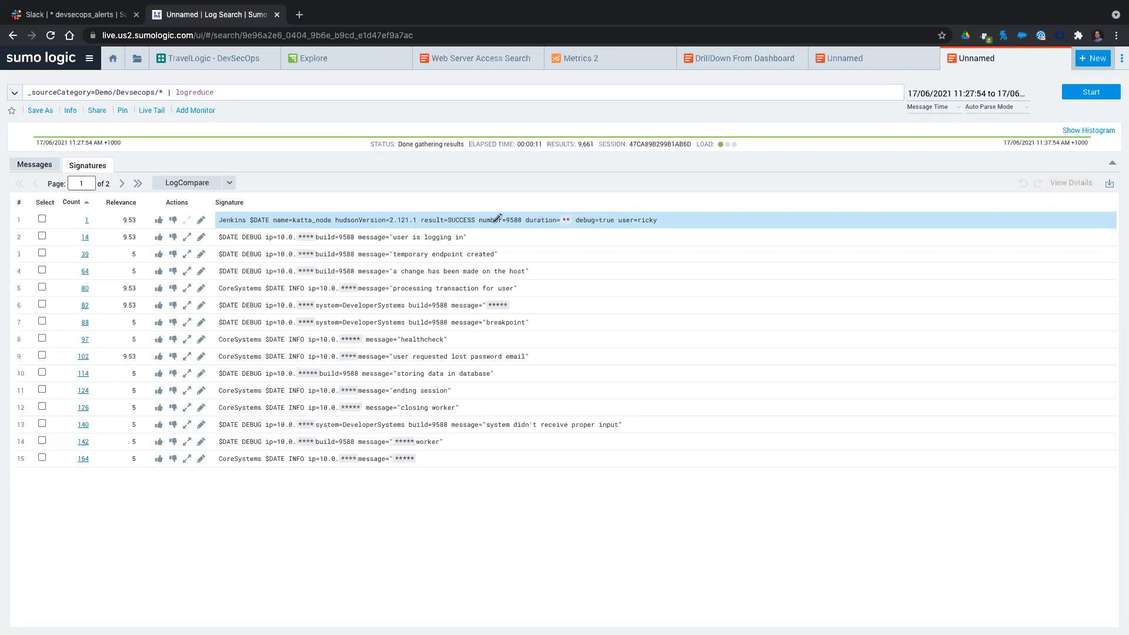
left_click(230, 184)
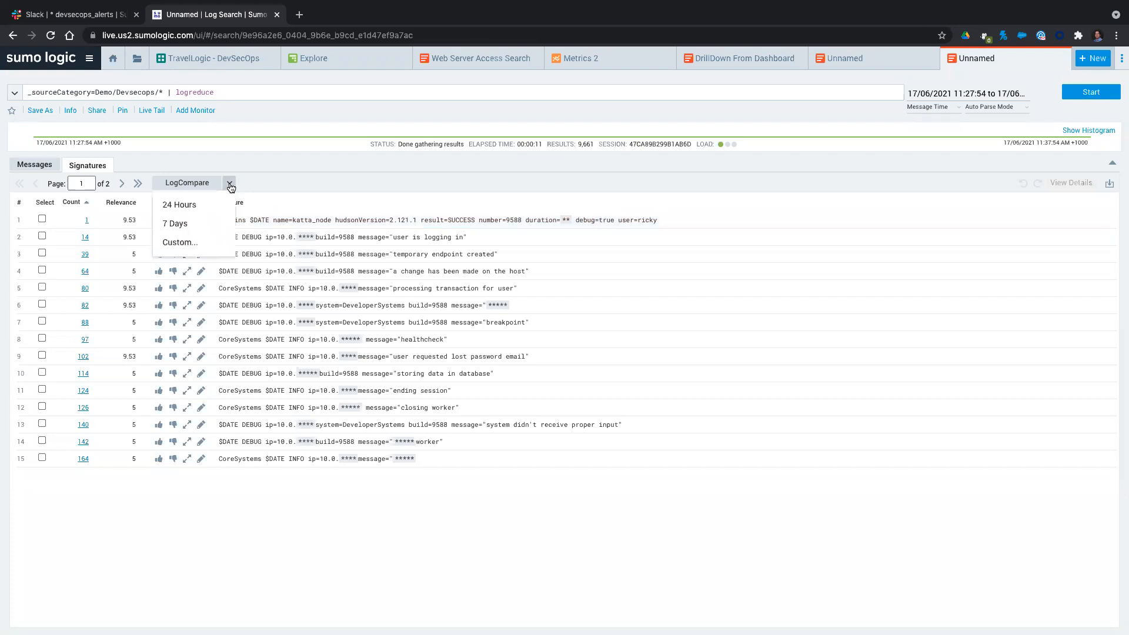
left_click(189, 245)
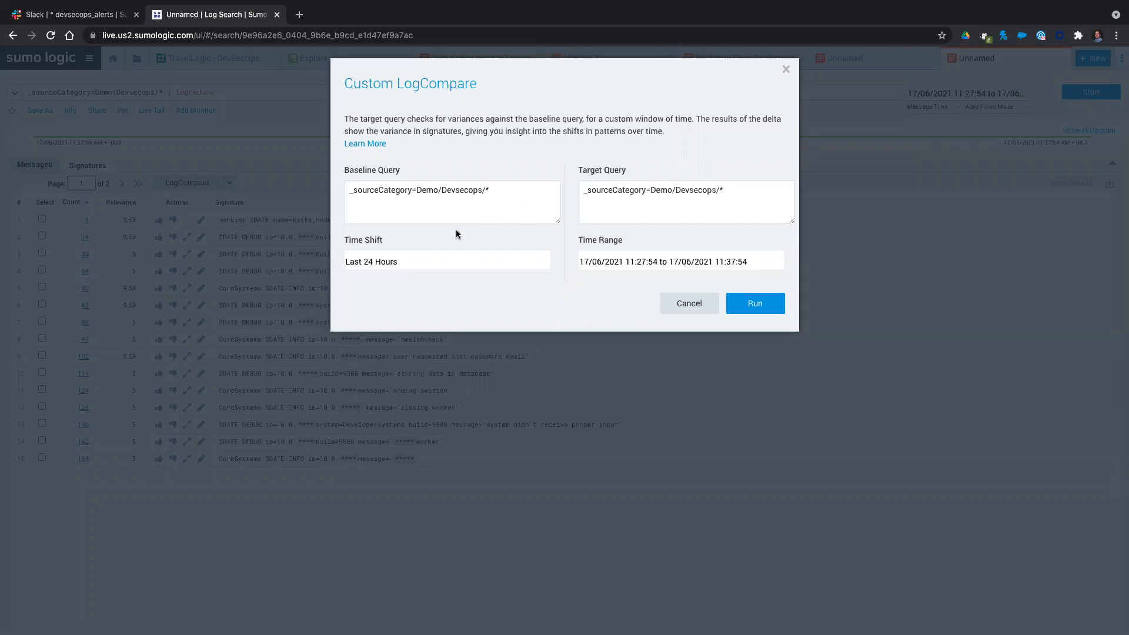
mouse_move(367, 268)
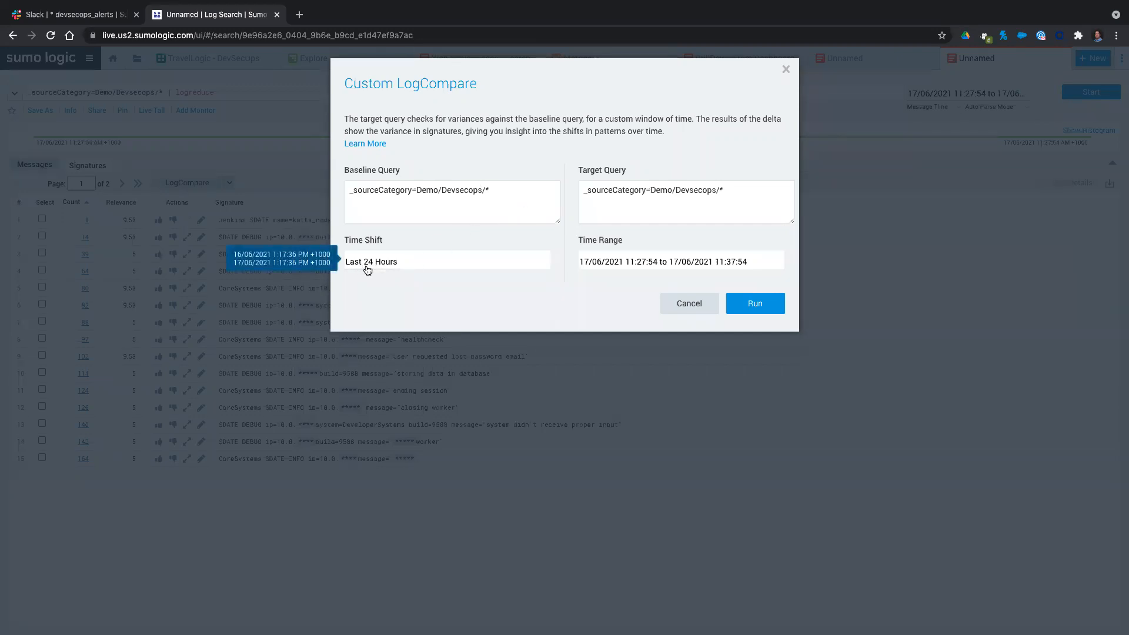
left_click(767, 305)
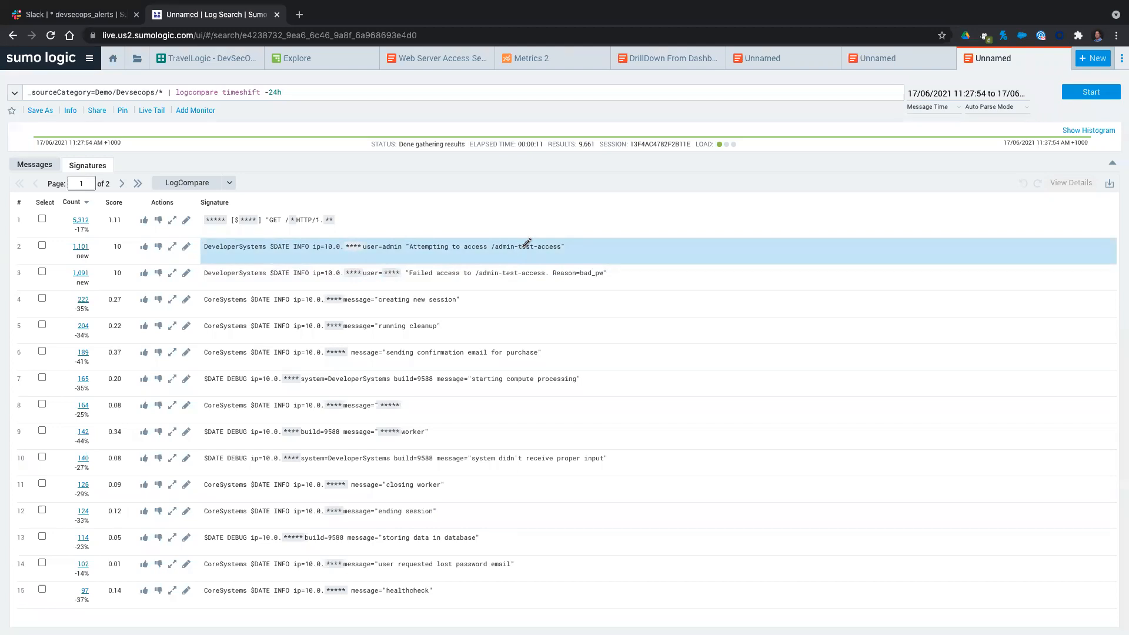
In the Web Server Access Search, set the uri parameter to /admin-test-access and run the search.
left_click(438, 58)
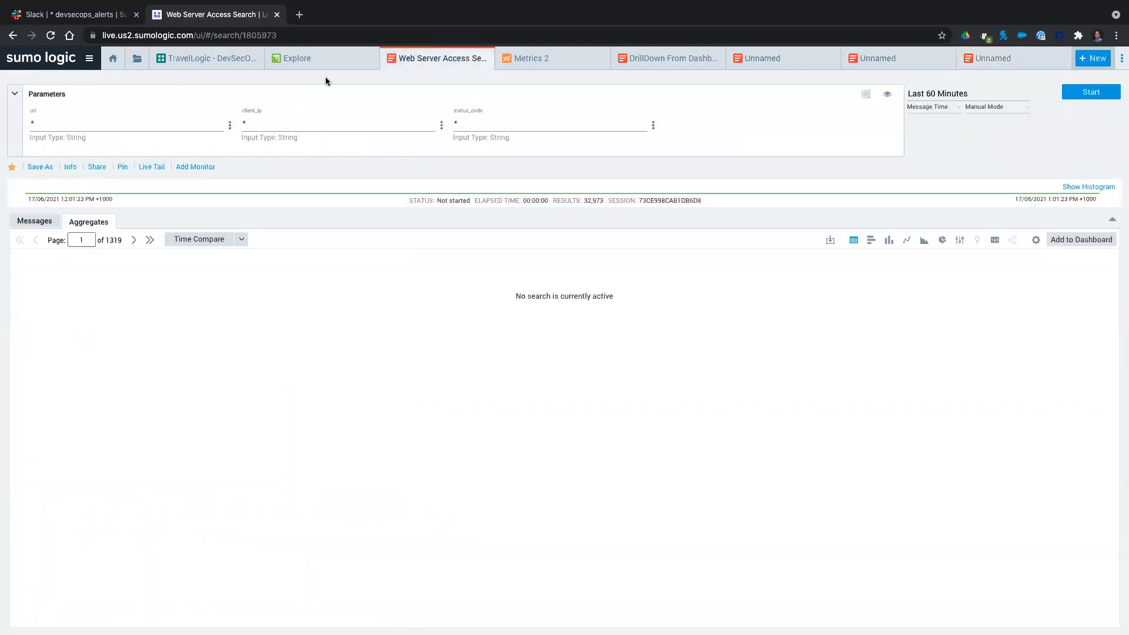
left_click(468, 127)
key("BackSpace")
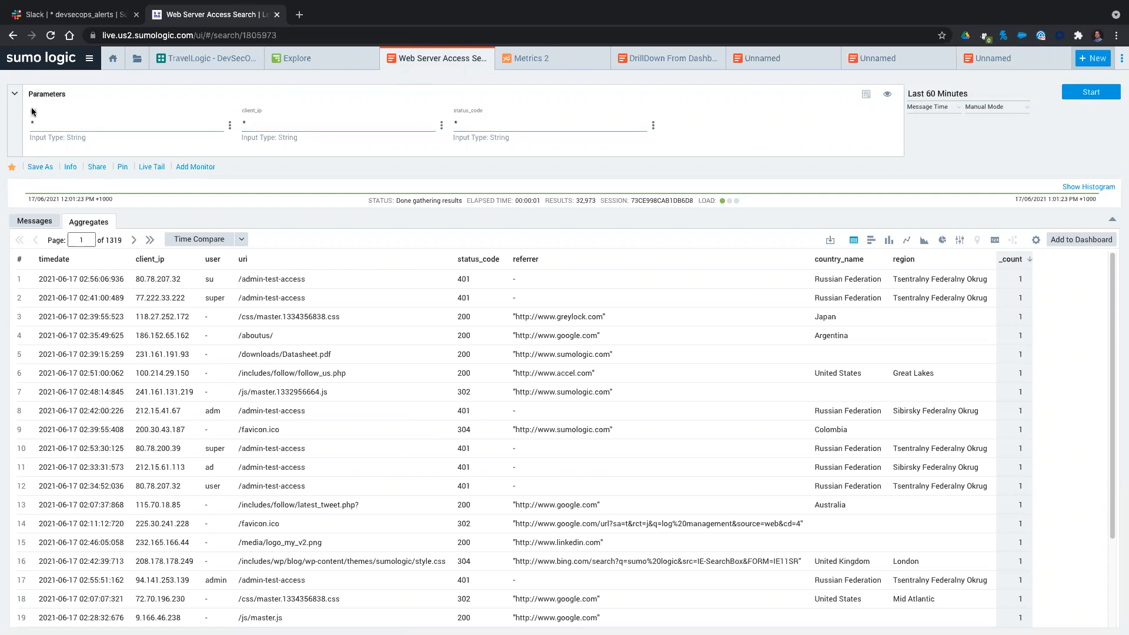
left_click(49, 120)
left_click(36, 116)
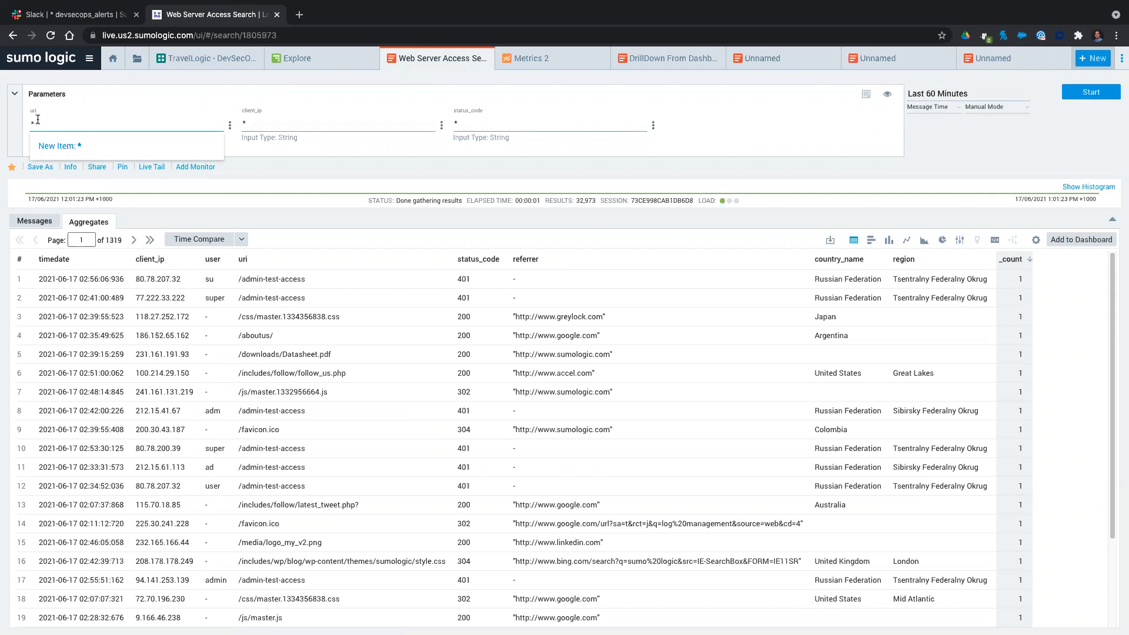
key("BackSpace")
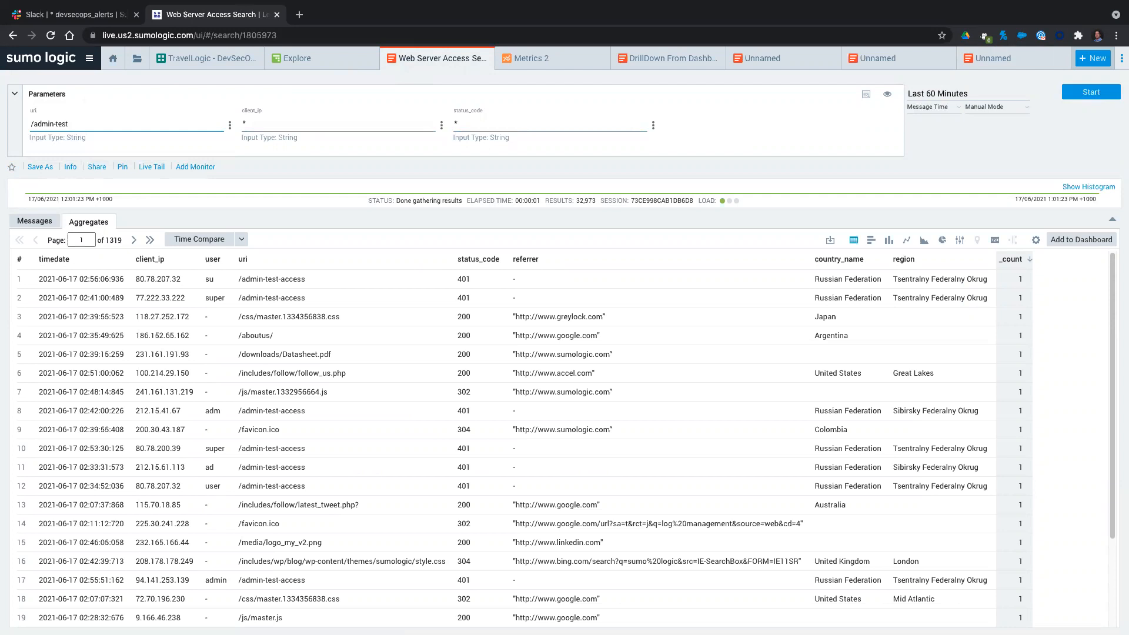
type("/admin-test-access")
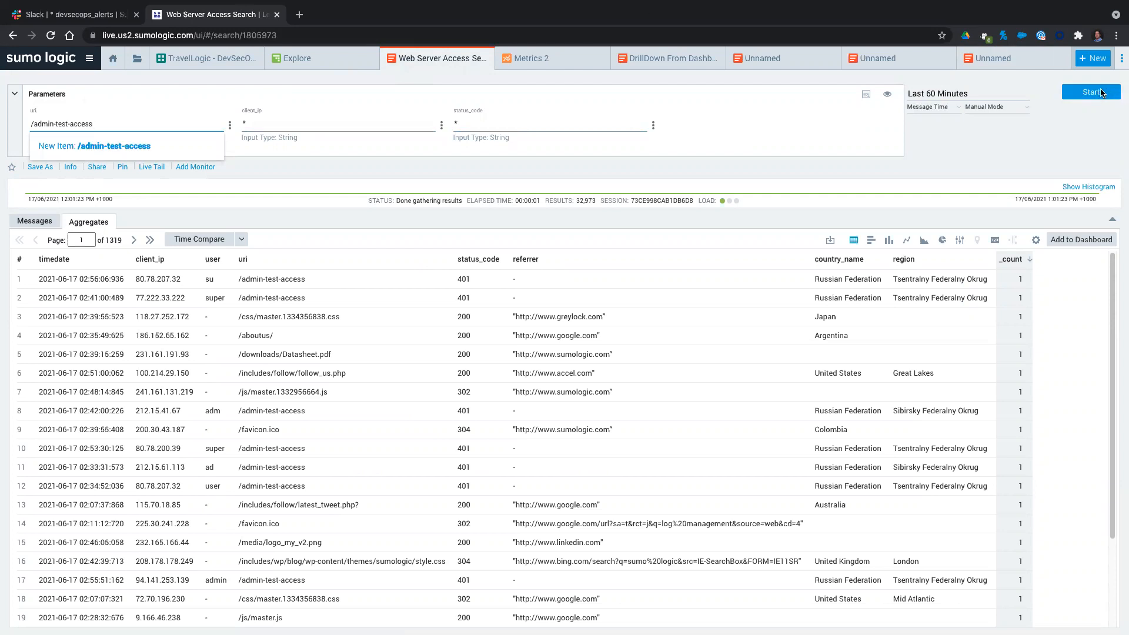
left_click(1078, 94)
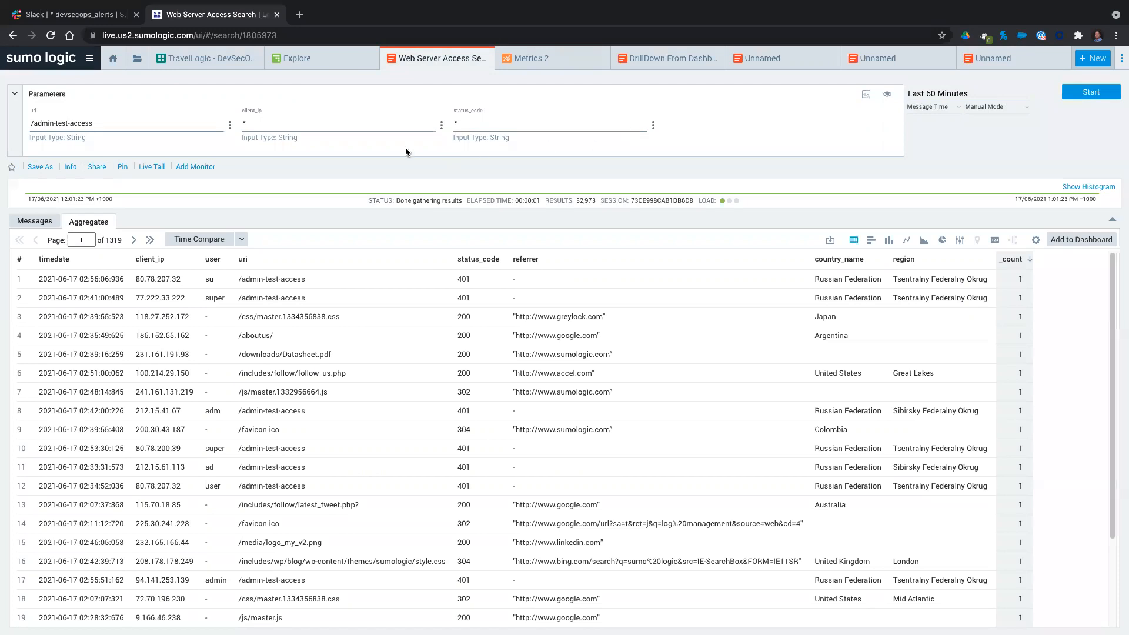
left_click(1090, 94)
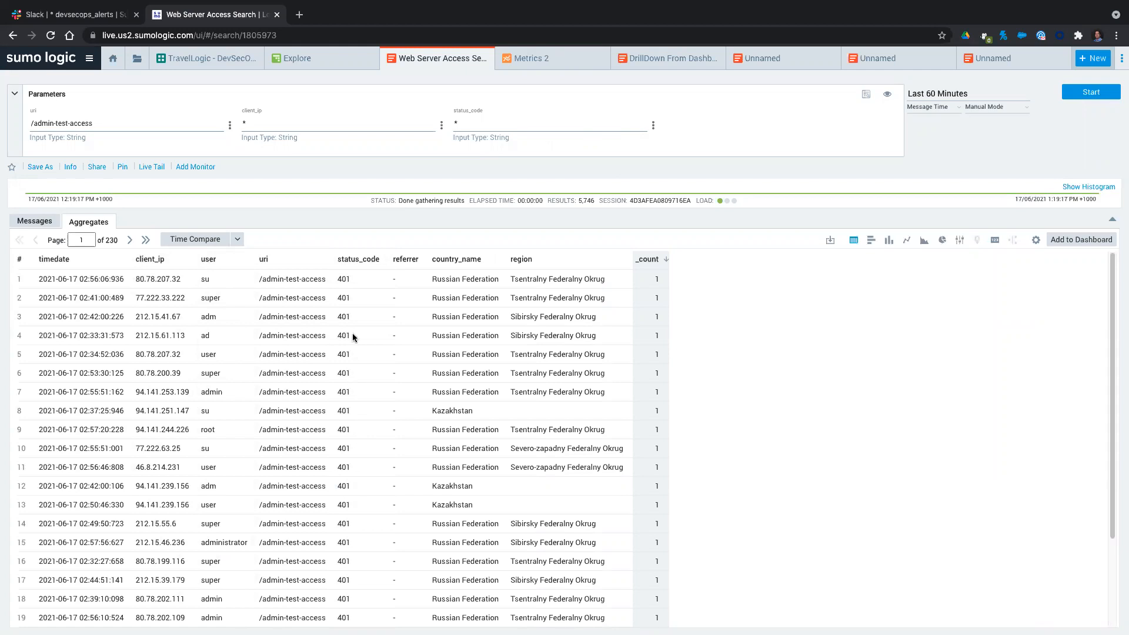
Set the status_code parameter to 200 and rerun the search to check for successful access.
left_click(472, 126)
key("BackSpace")
key("Return")
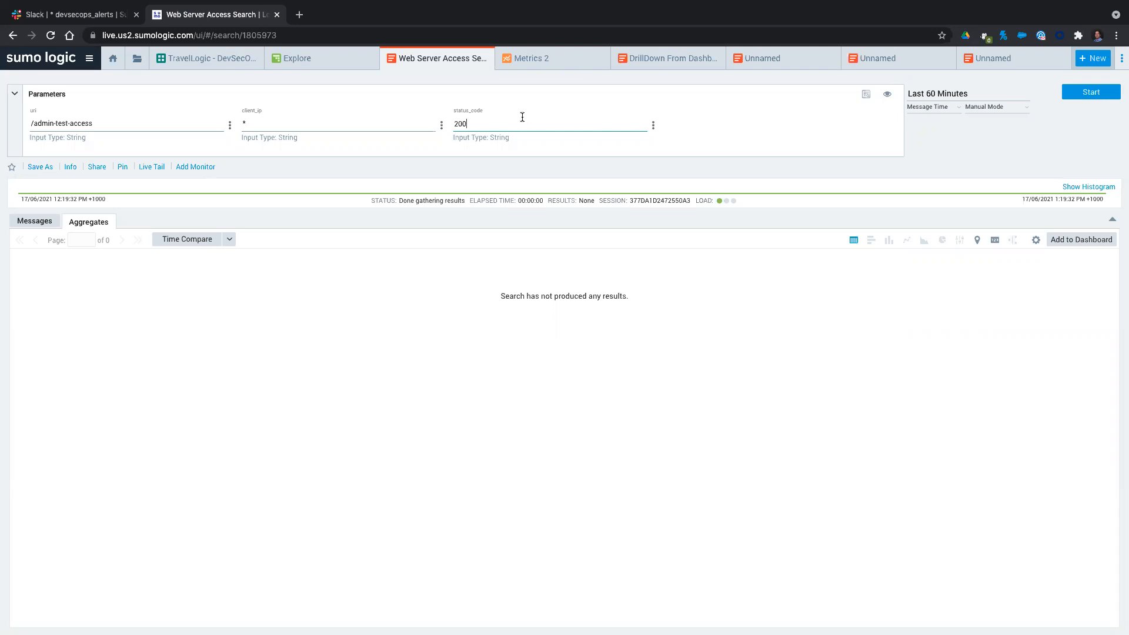
Show the search query and reduce its count clause to status_code, country_name, region.
left_click(866, 95)
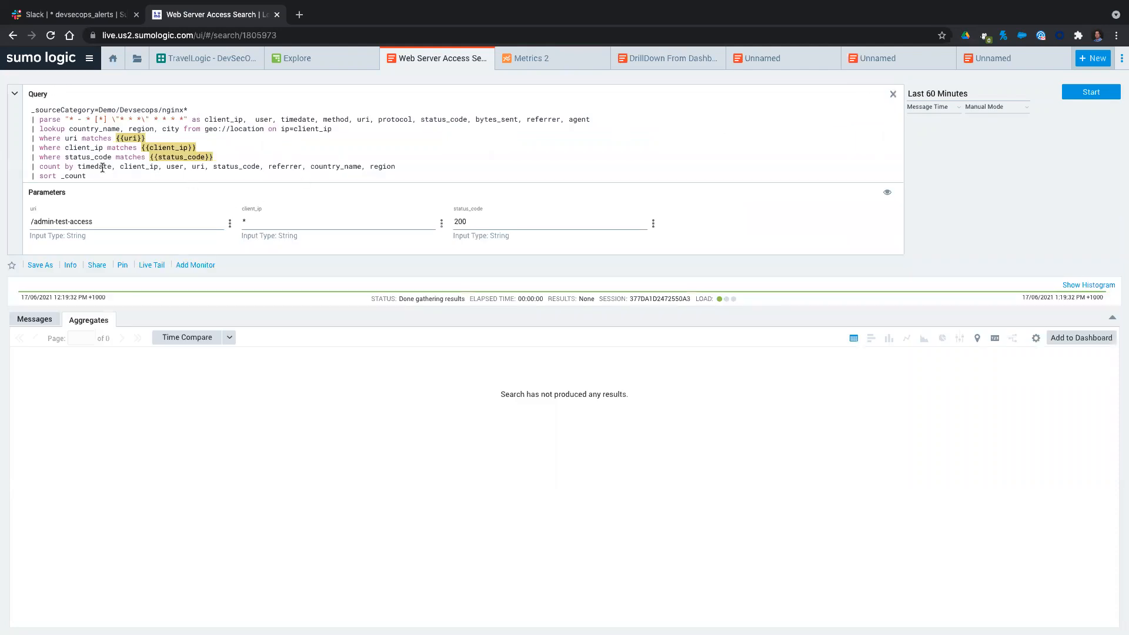
left_click_drag(80, 167, 211, 167)
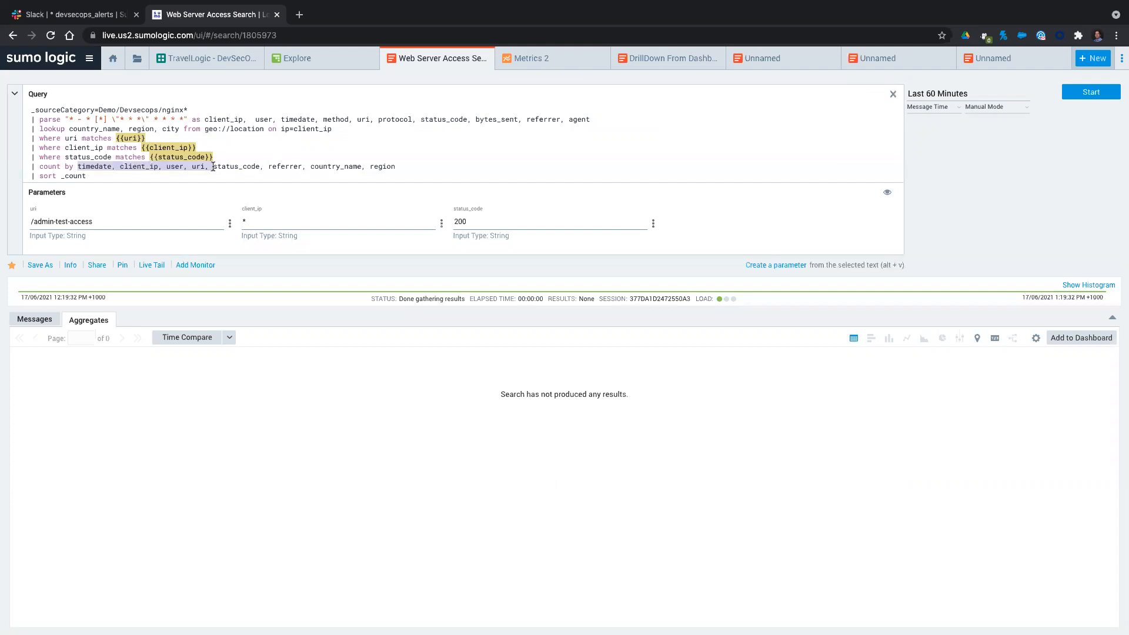
key("BackSpace")
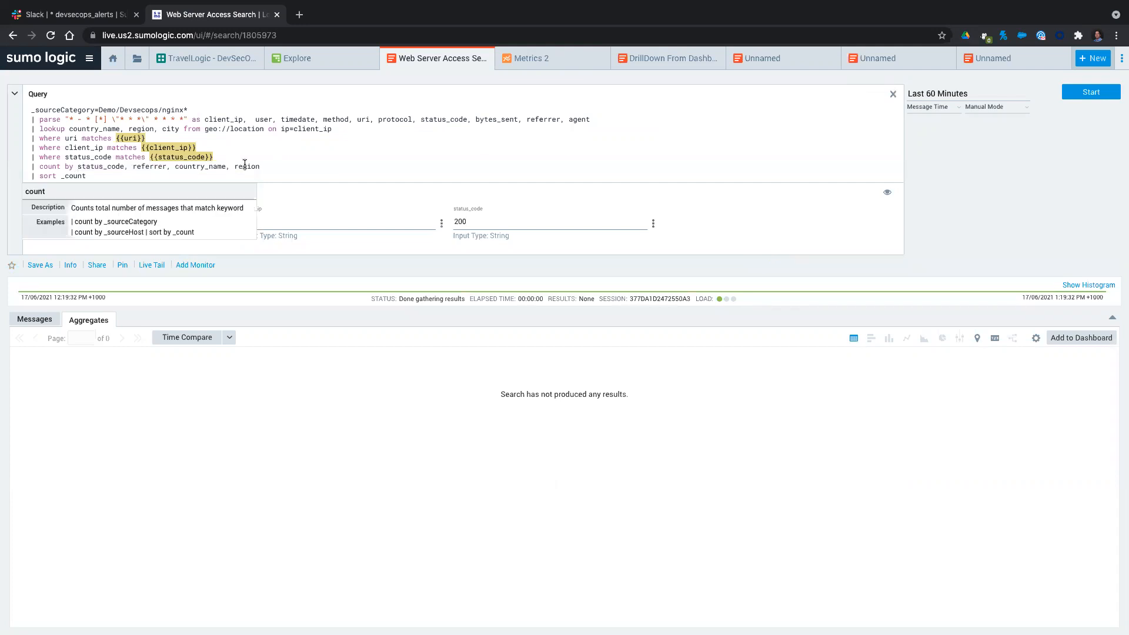
double_click(158, 166)
key("BackSpace")
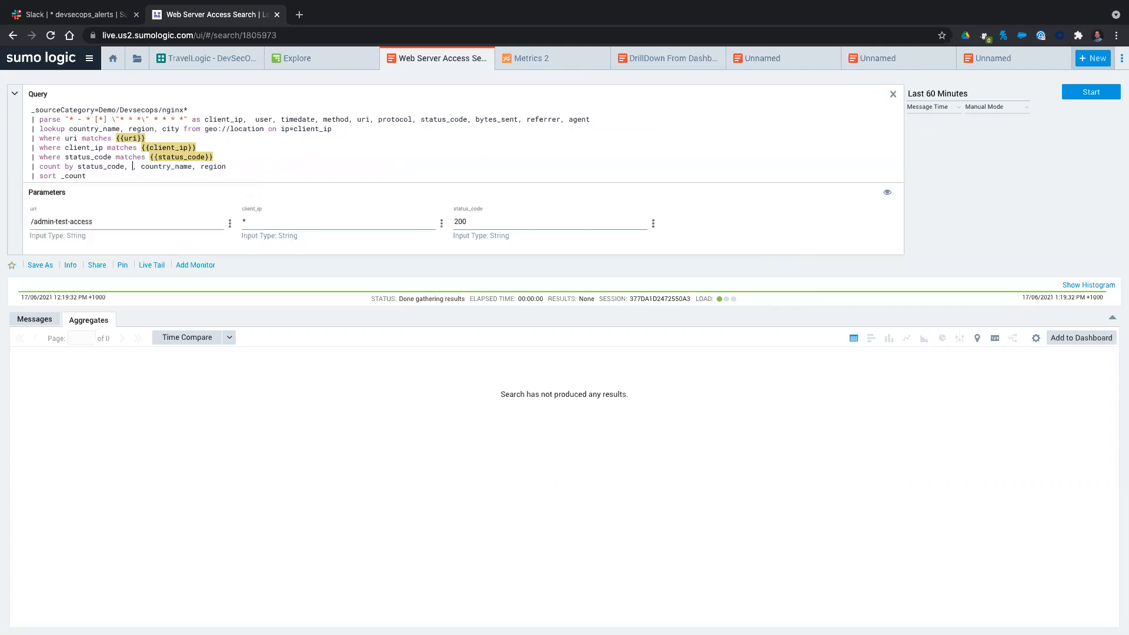
key("Delete")
key("Delete")
Set the status_code parameter to * and rerun the edited search.
left_click(500, 222)
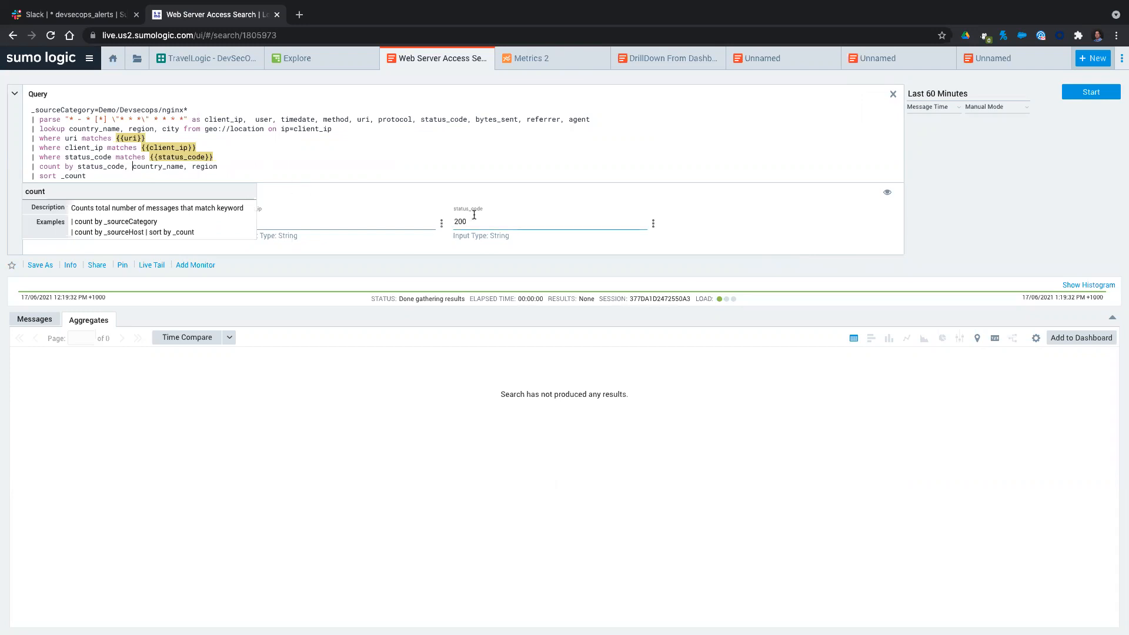
key("BackSpace")
key("BackSpace")
key("BackSpace")
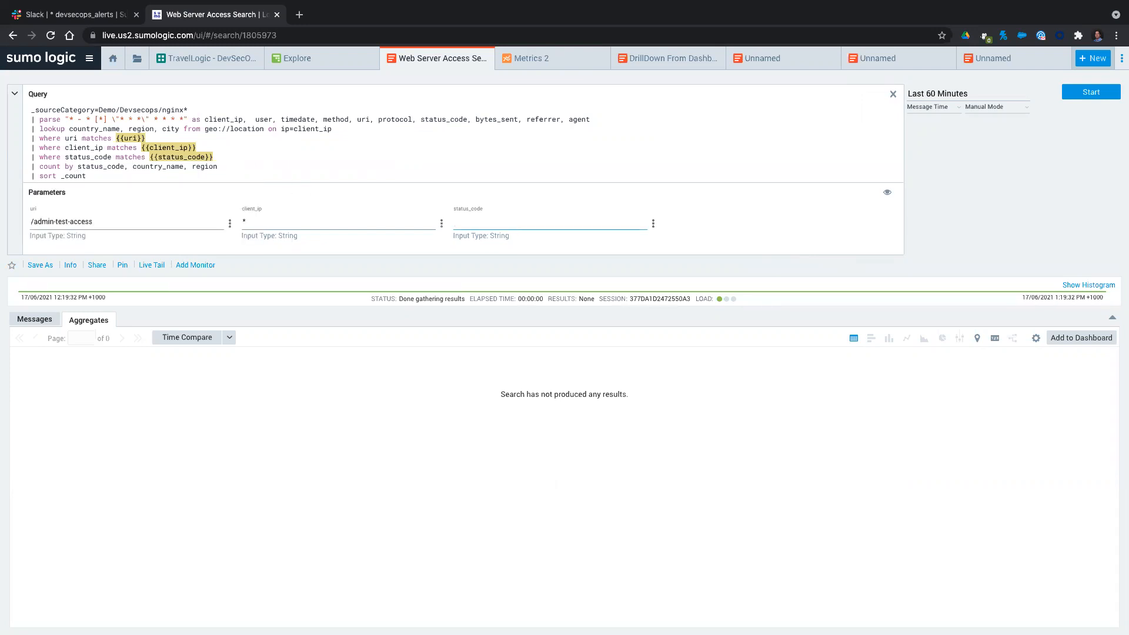
key("Return")
key("BackSpace")
key("BackSpace")
key("BackSpace")
key("BackSpace")
key("BackSpace")
key("BackSpace")
key("BackSpace")
key("BackSpace")
key("BackSpace")
key("BackSpace")
key("BackSpace")
key("BackSpace")
key("BackSpace")
key("BackSpace")
key("BackSpace")
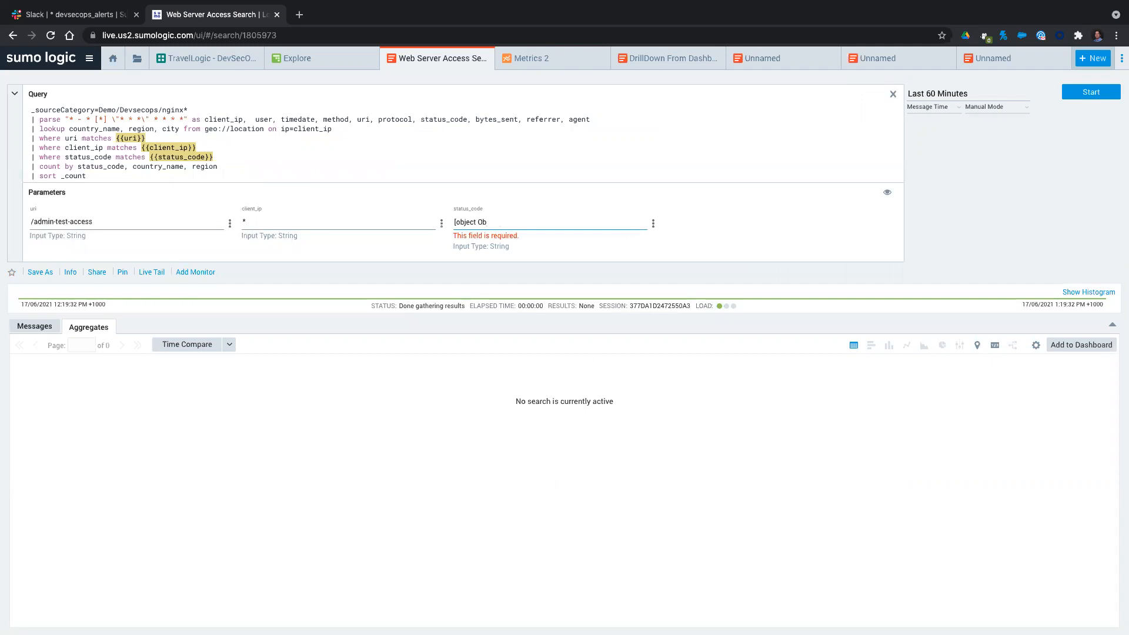
key("Return")
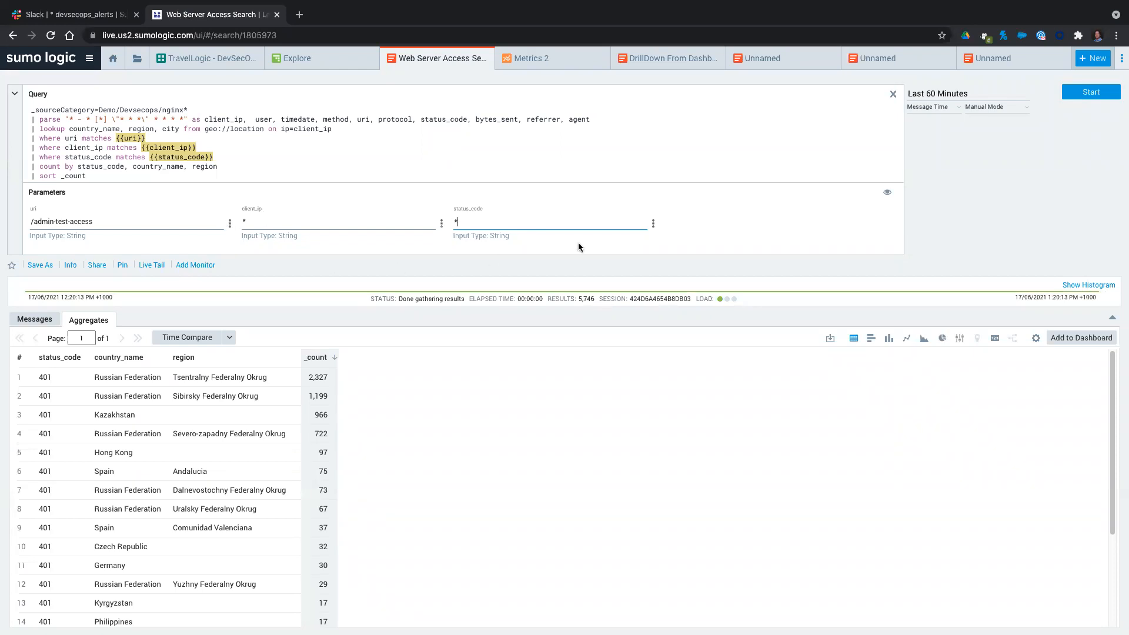
Hide the query and review the access counts by country and region.
left_click(892, 96)
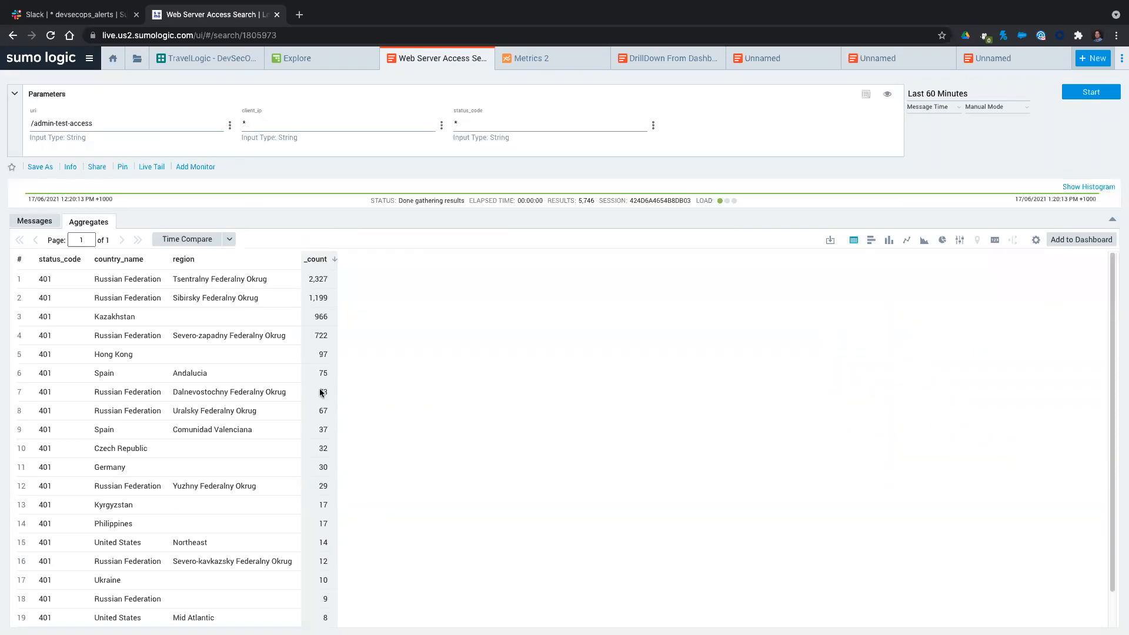
scroll(208, 398, "down", 1)
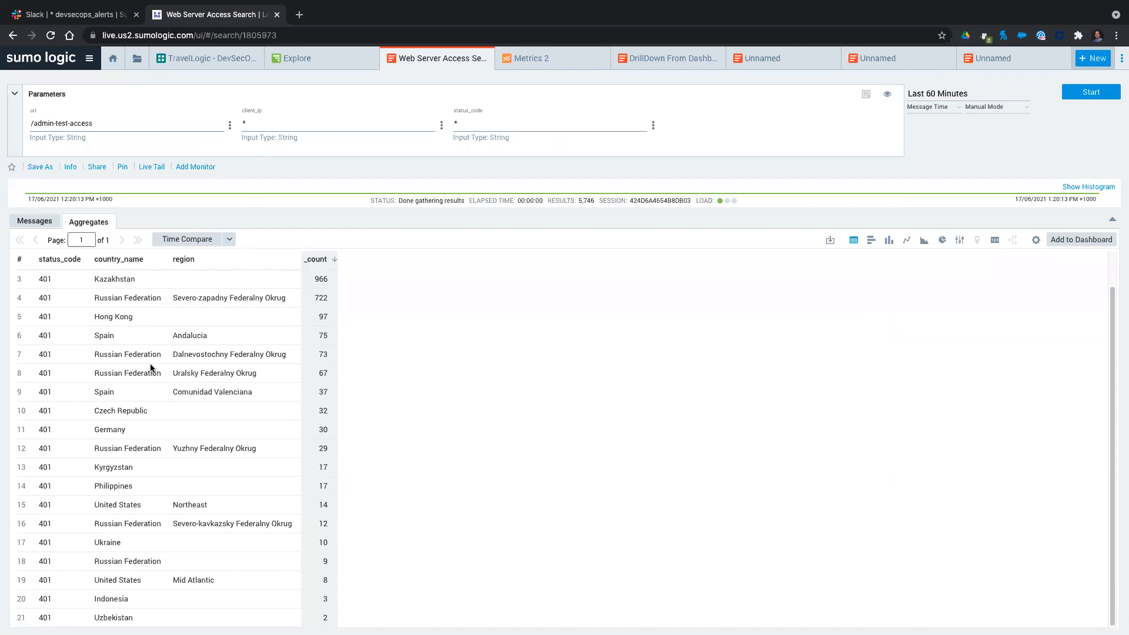
scroll(121, 303, "up", 1)
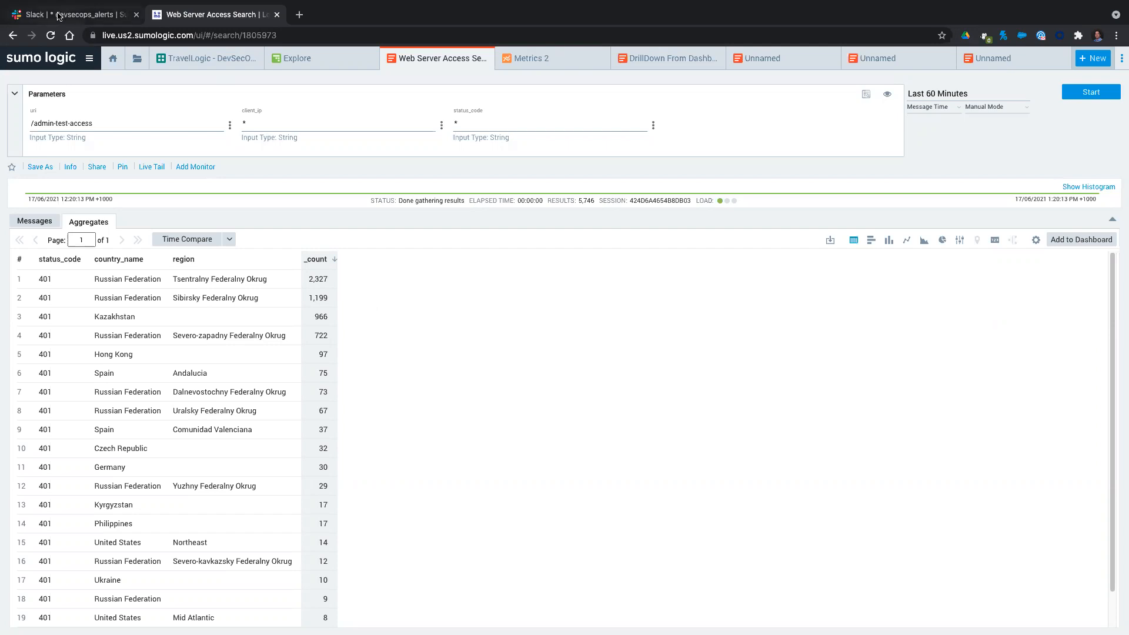
Check the devsecops_alerts channel in Slack, then show only DEBUG in the Log Levels Over Time panel of the TravelLogic - DevSecOps dashboard.
left_click(128, 21)
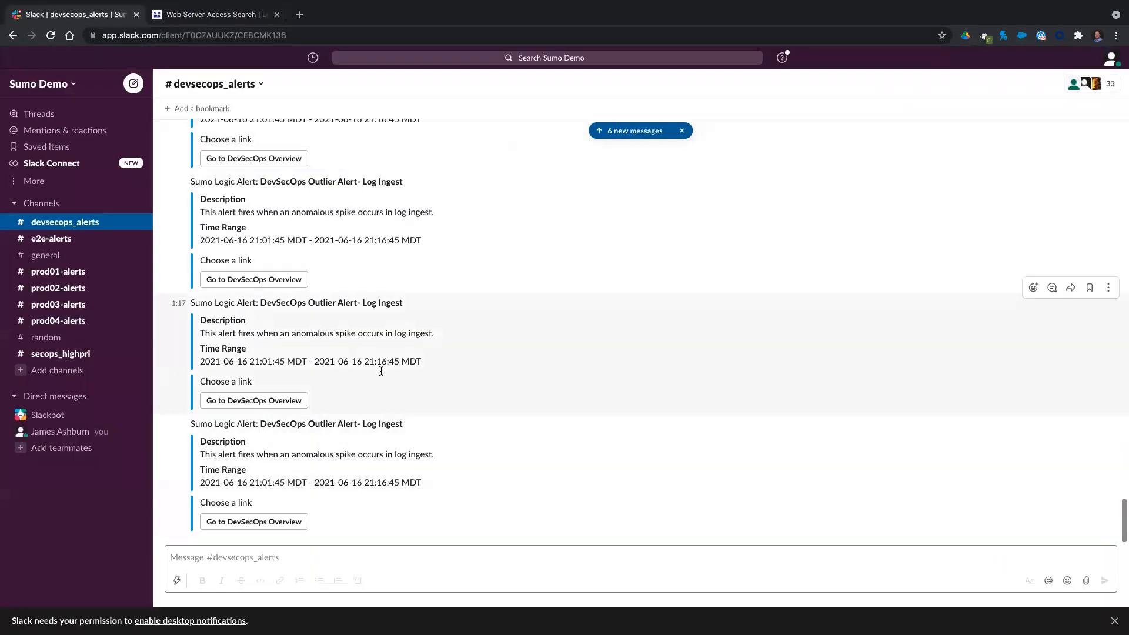
left_click(213, 23)
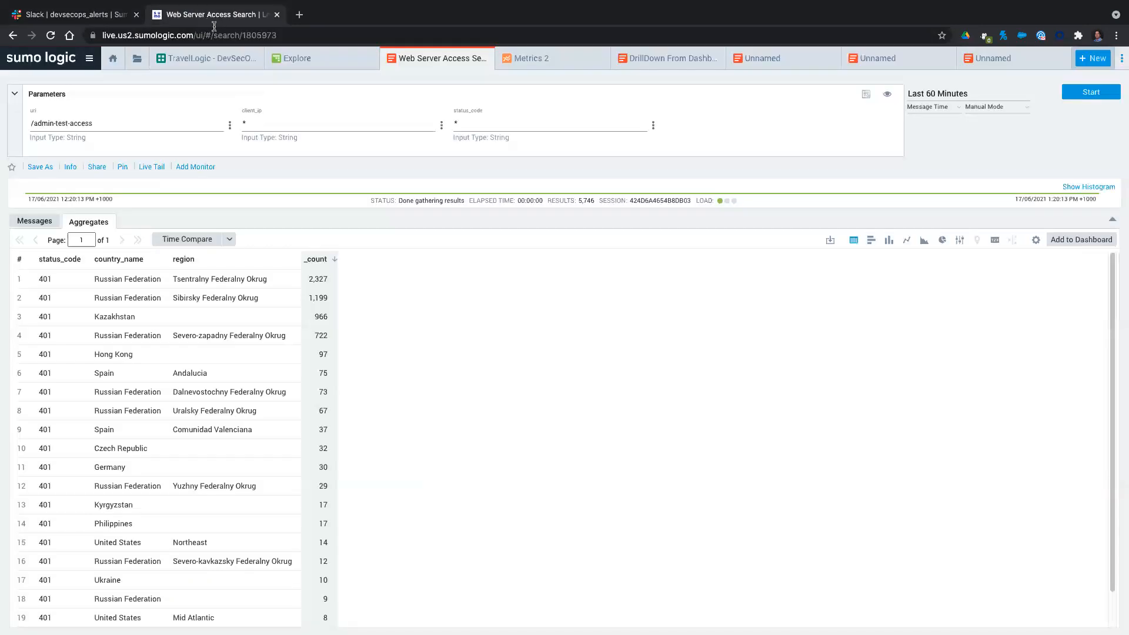
left_click(199, 61)
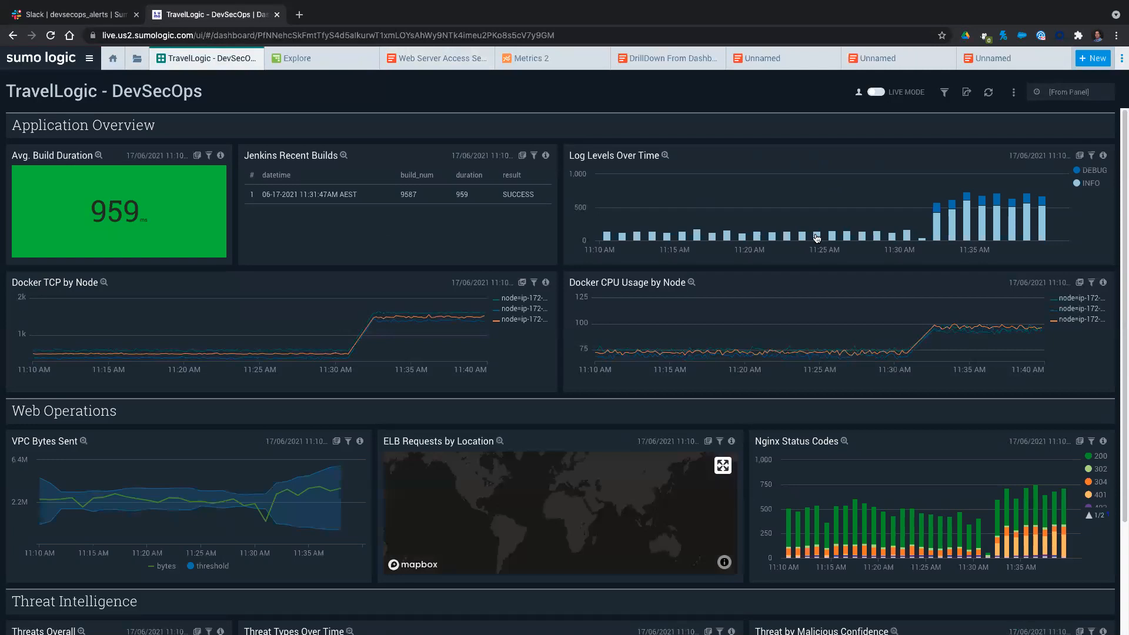
left_click(1084, 183)
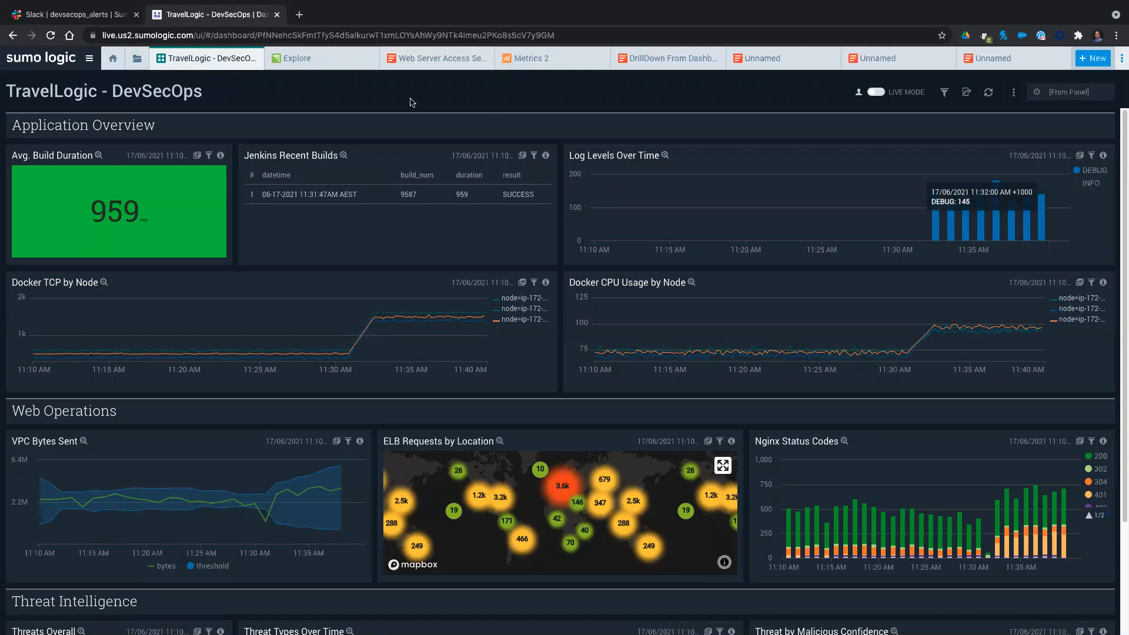
Revisit the Web Server Access Search, the Explore view and the debug logs drilled down from the dashboard.
left_click(419, 62)
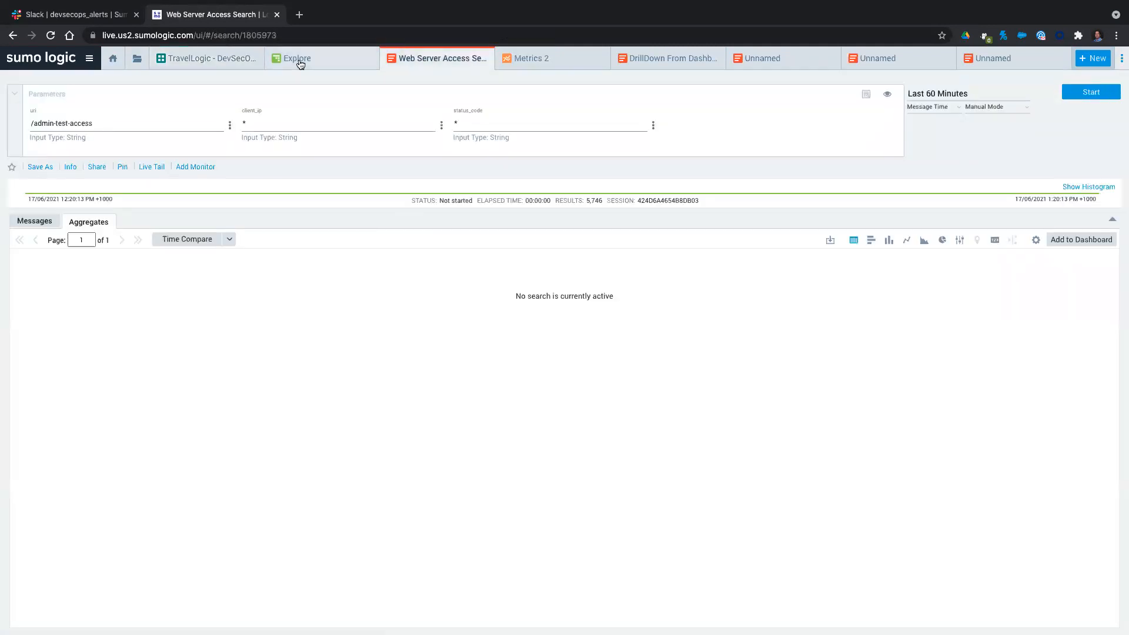
left_click(300, 61)
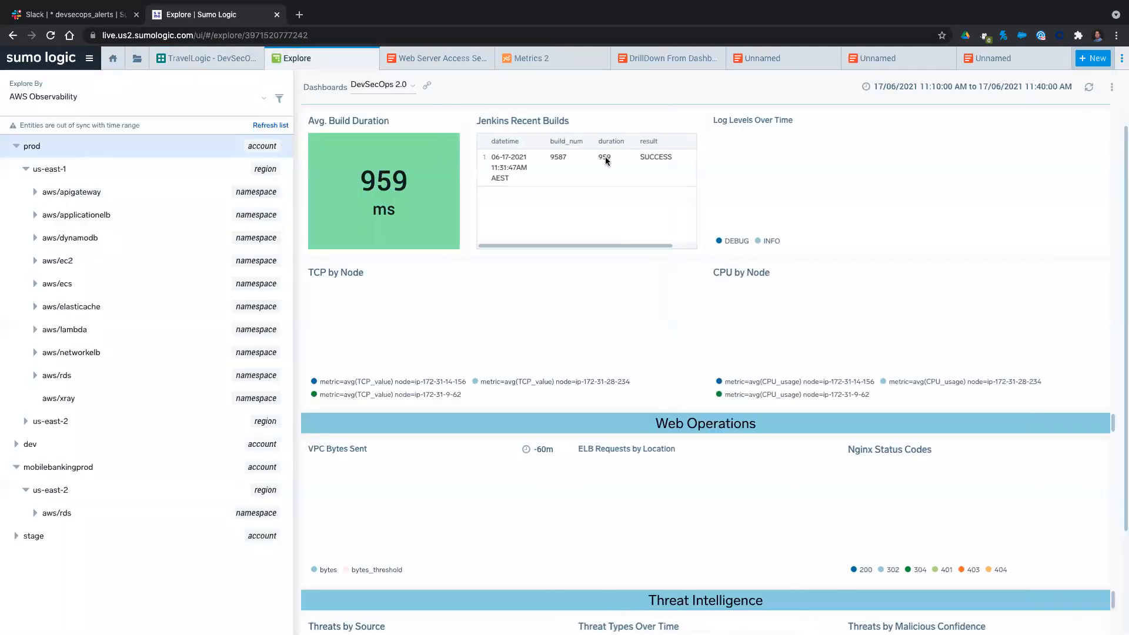
left_click(670, 58)
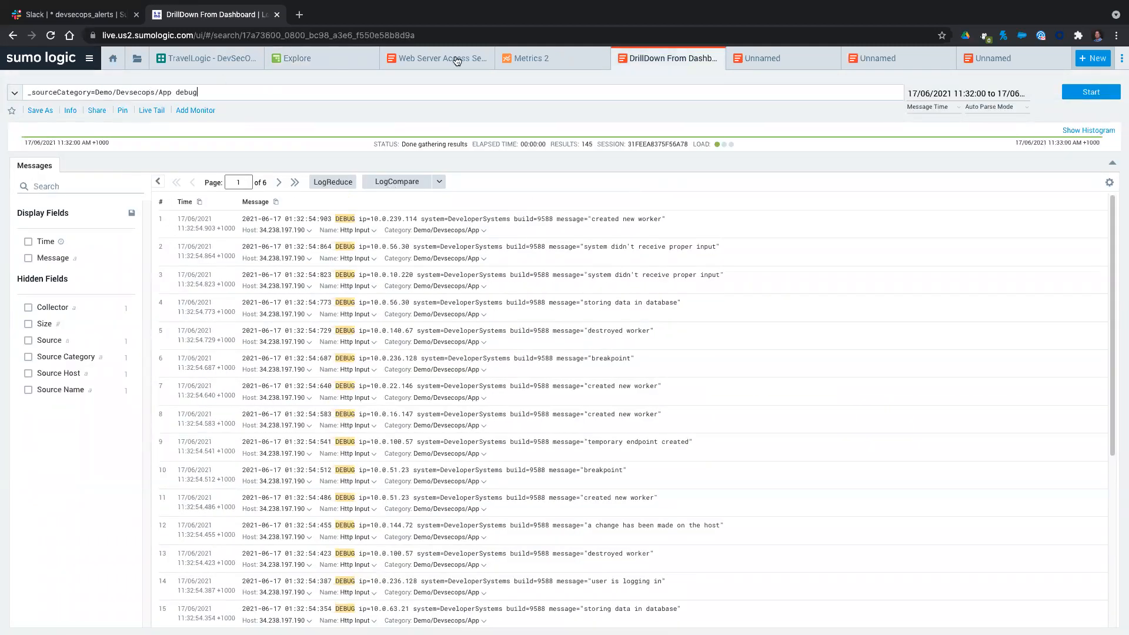
In the surrounding-messages search, shorten the query to _sourceCategory=Demo/Devsecops/ to list the available source categories.
left_click(757, 59)
left_click(163, 93)
key("BackSpace")
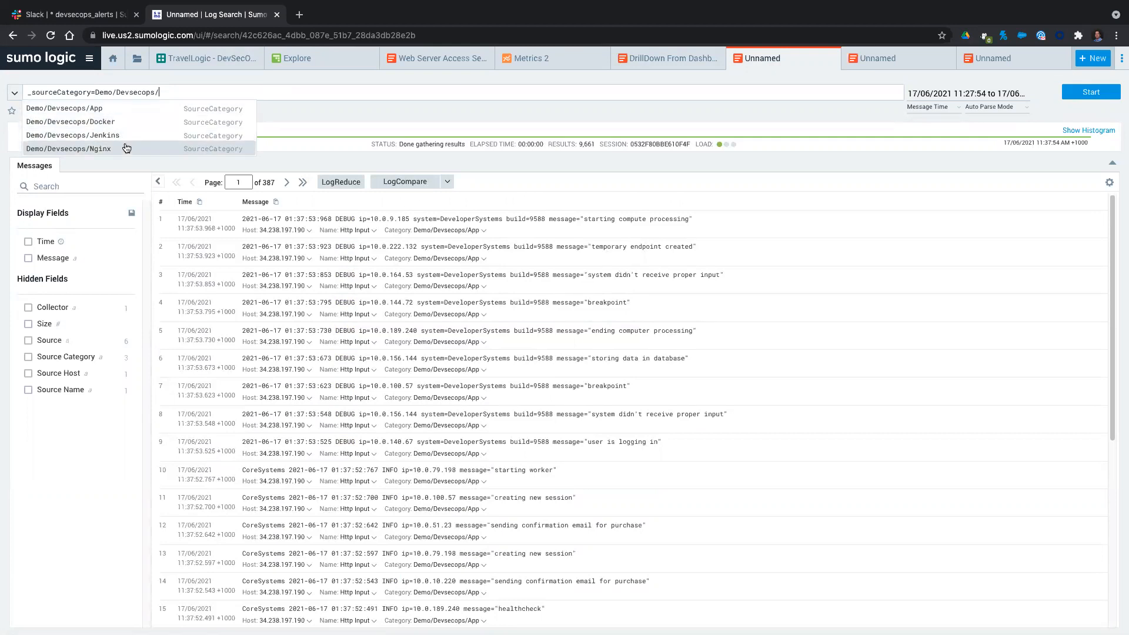
Revisit the LogReduce signatures, the TravelLogic - DevSecOps dashboard and the Explore view.
left_click(898, 63)
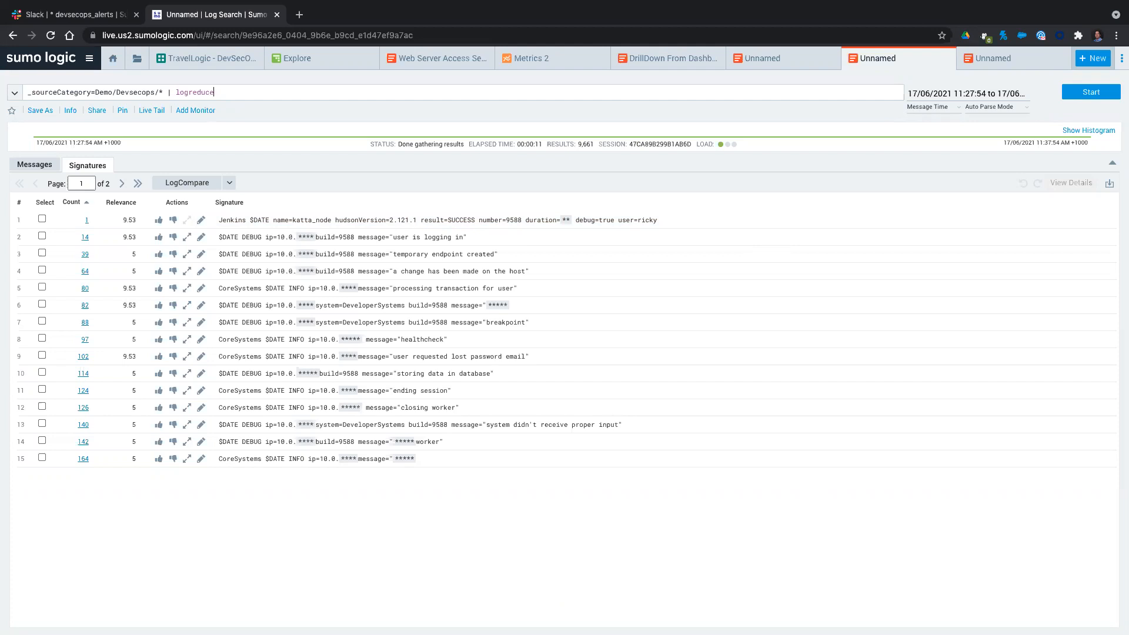
left_click(199, 58)
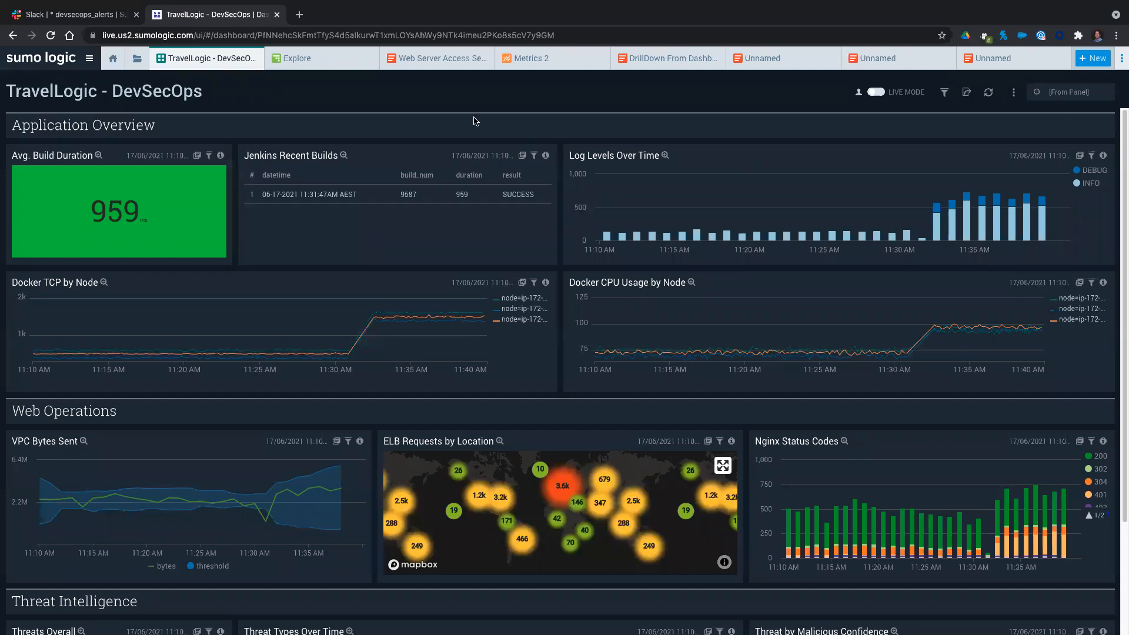
left_click(282, 65)
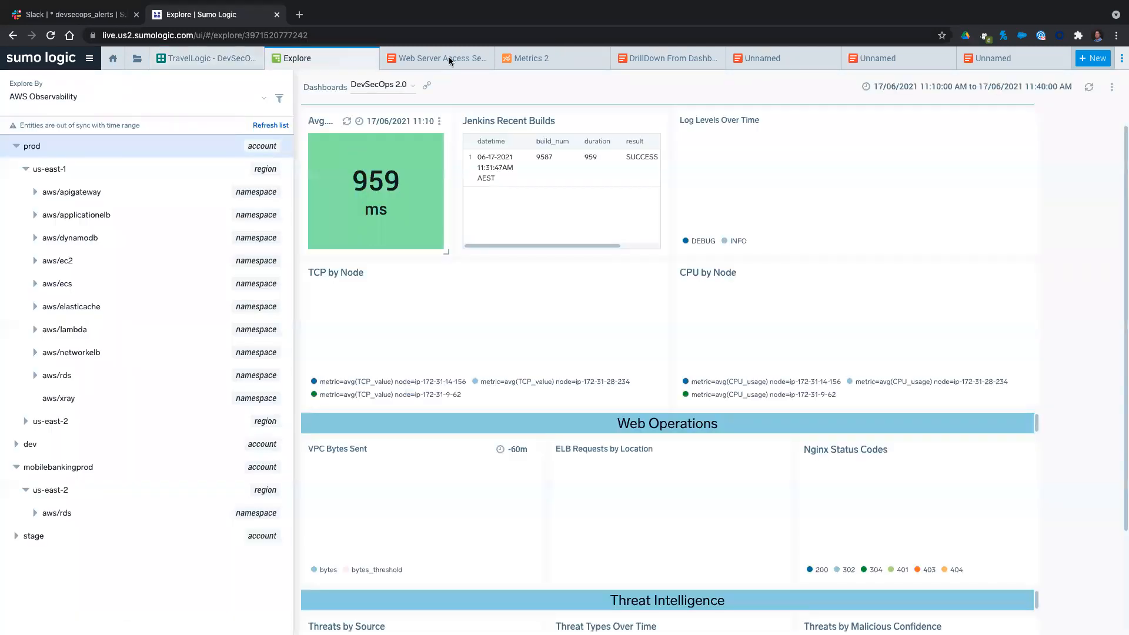
Revisit the Demo/Devsecops source category search, then open the Join Sumo Dojo on Slack page in a new browser tab.
left_click(793, 62)
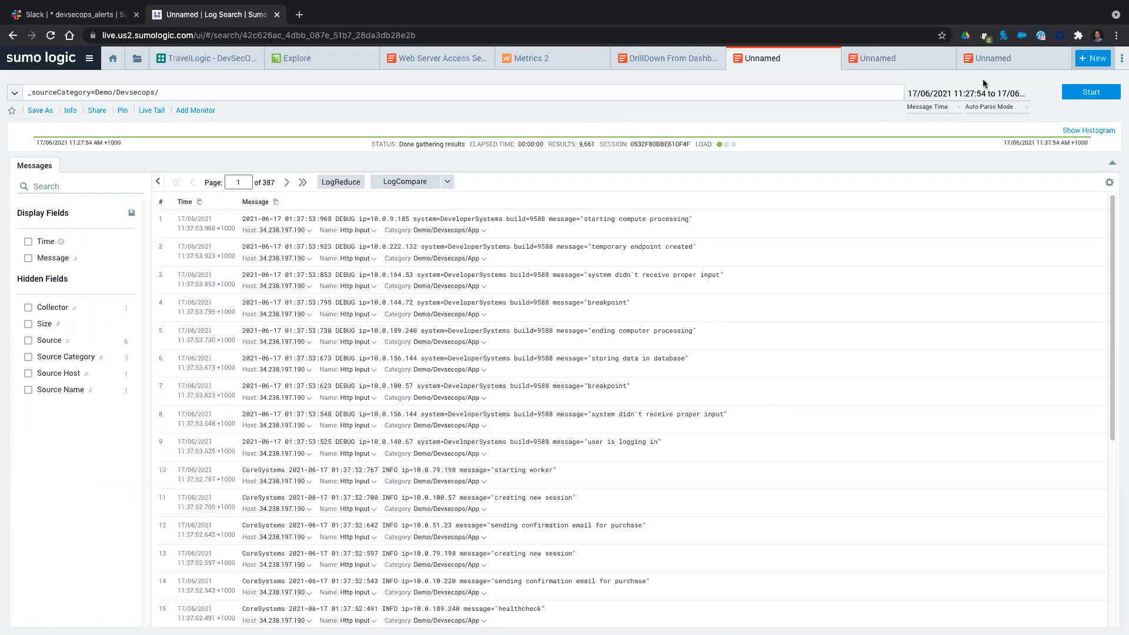
left_click(299, 15)
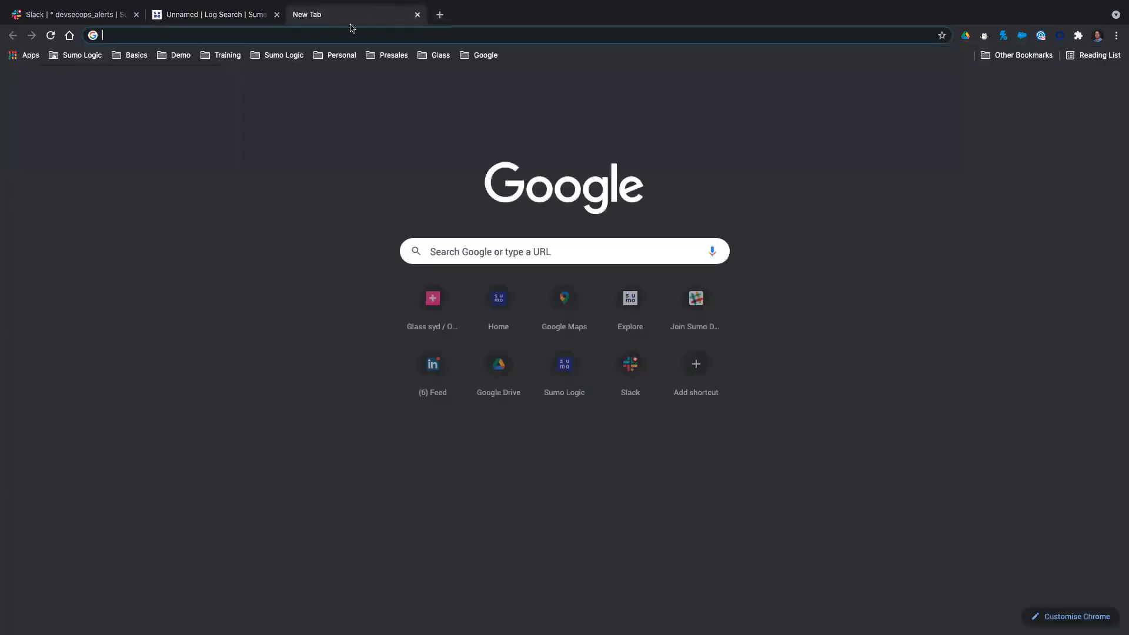
left_click(164, 56)
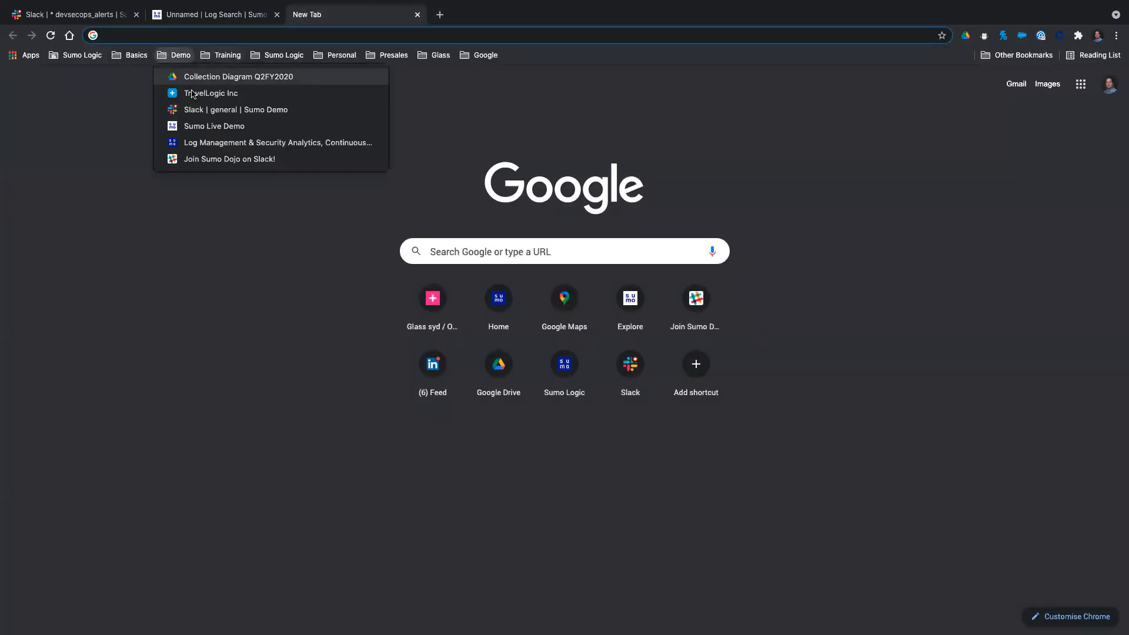
left_click(209, 157)
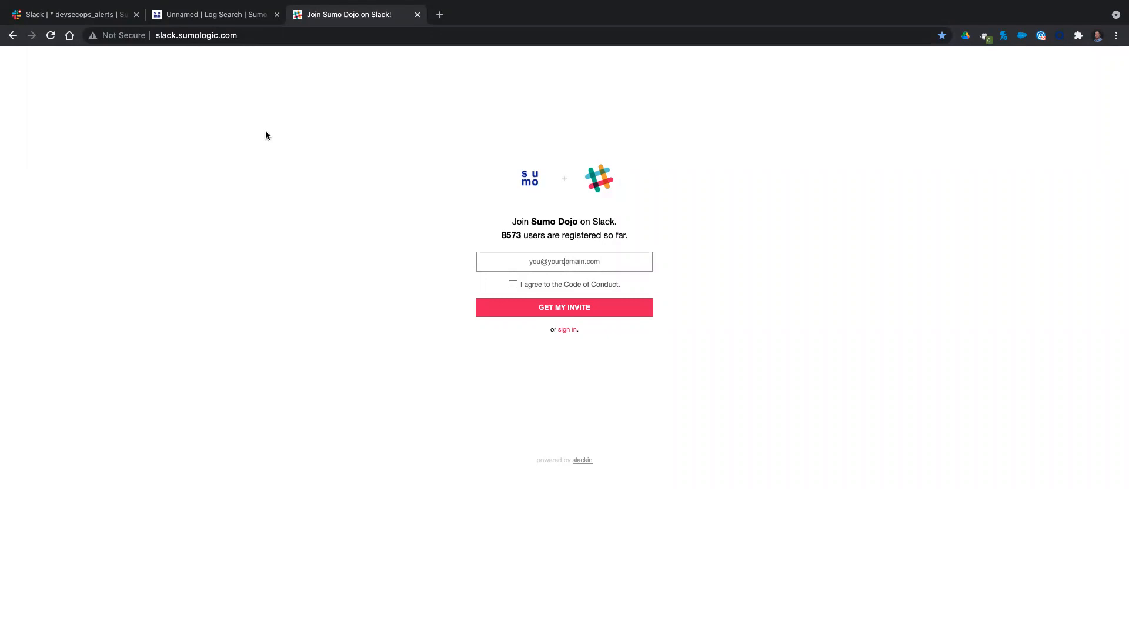
Open Cloud SIEM Enterprise from Sumo Logic and drill into the Insight Radar marker between 16/06 13:00 and 16/06 15:00.
left_click(191, 13)
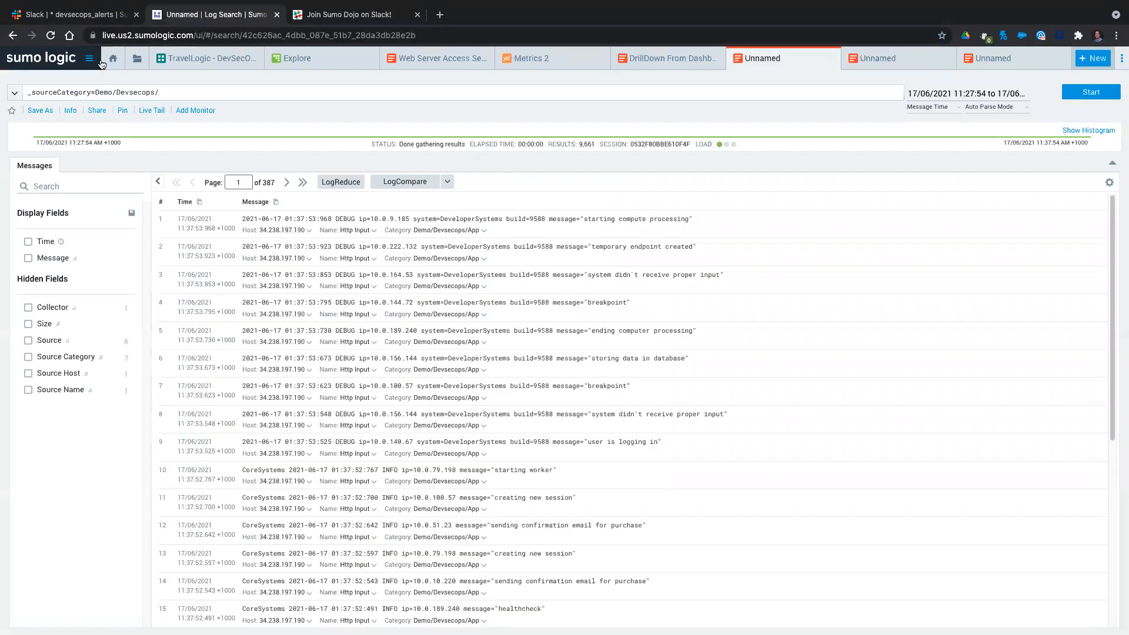
left_click(88, 59)
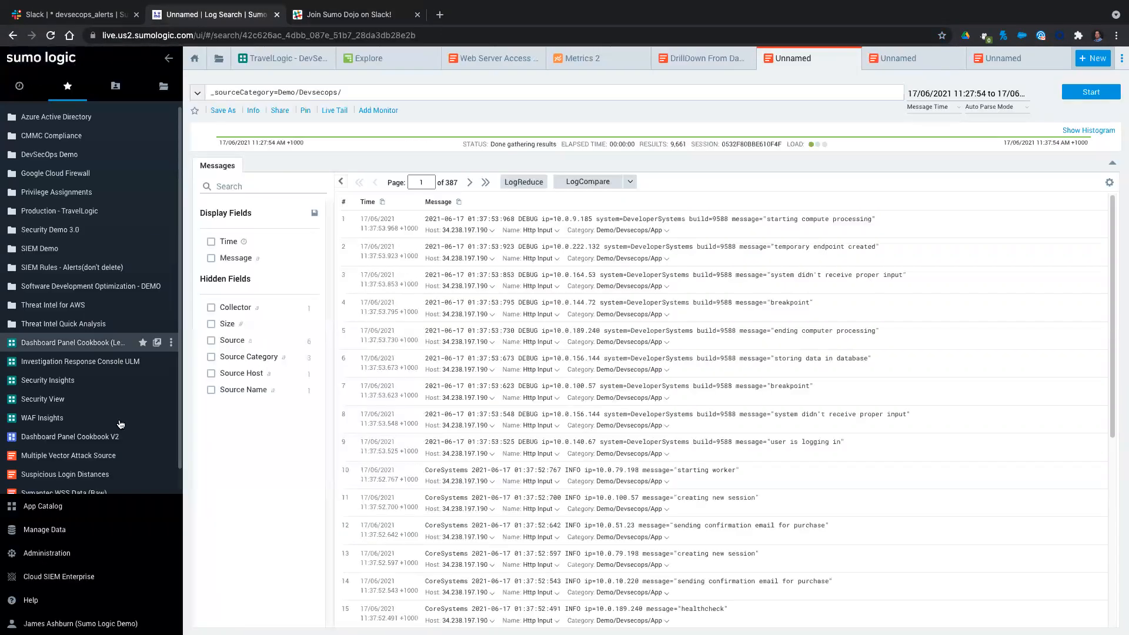
left_click(55, 577)
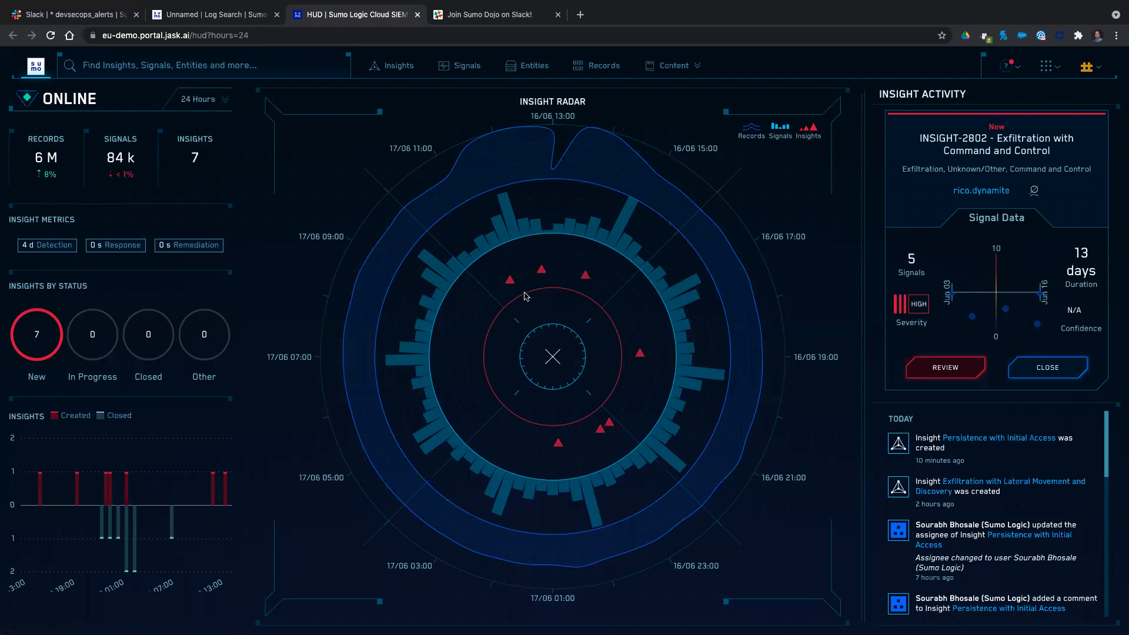
mouse_move(513, 287)
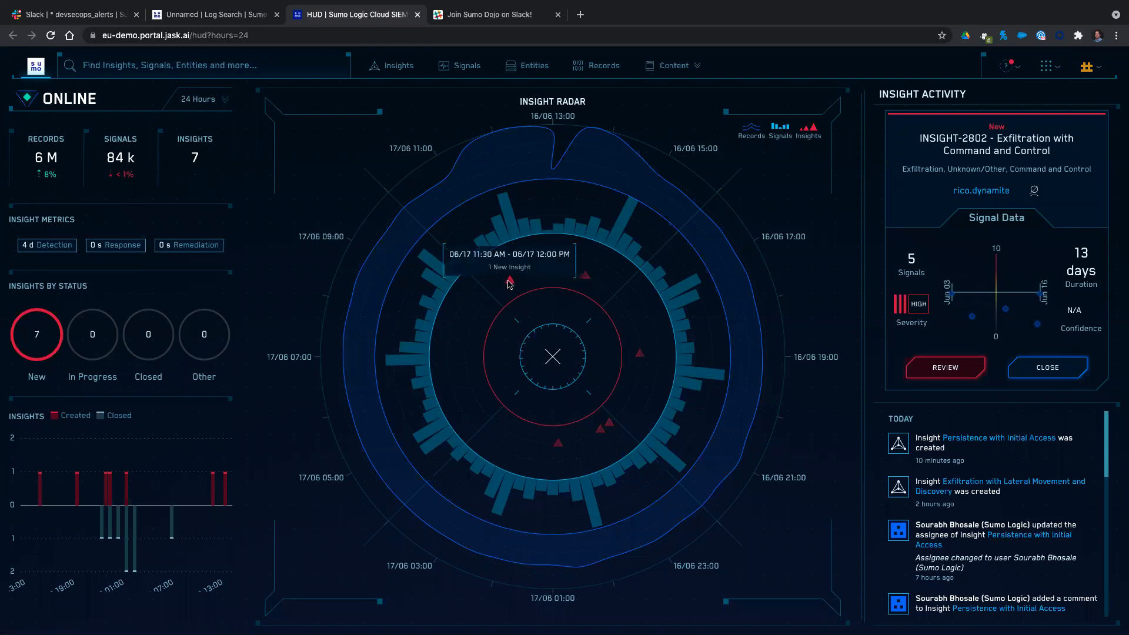
mouse_move(587, 281)
left_click(587, 281)
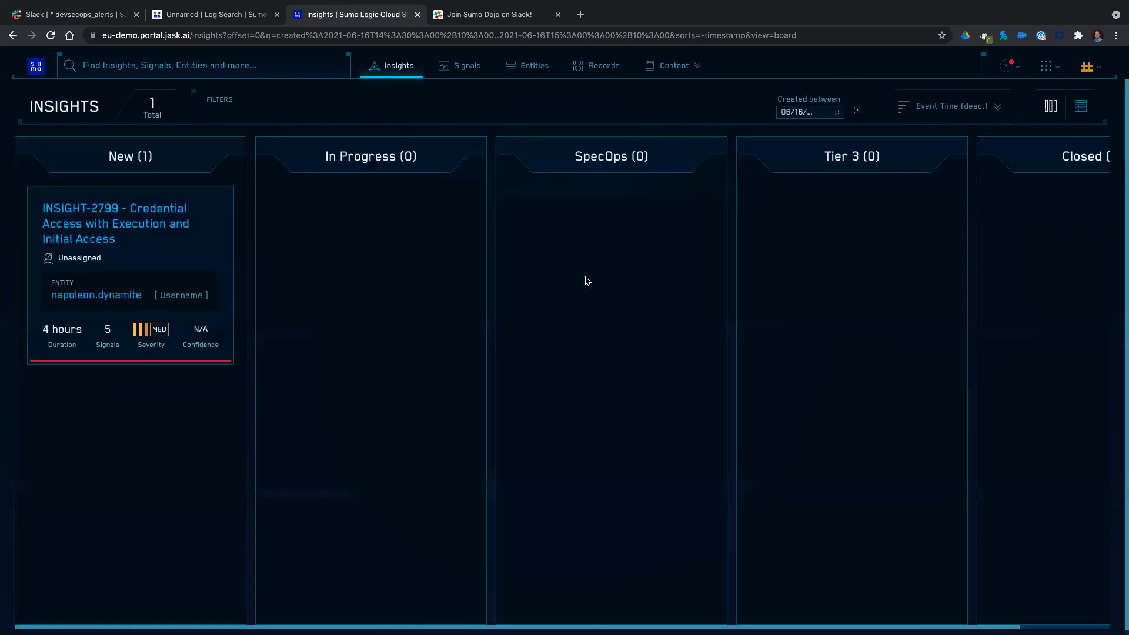